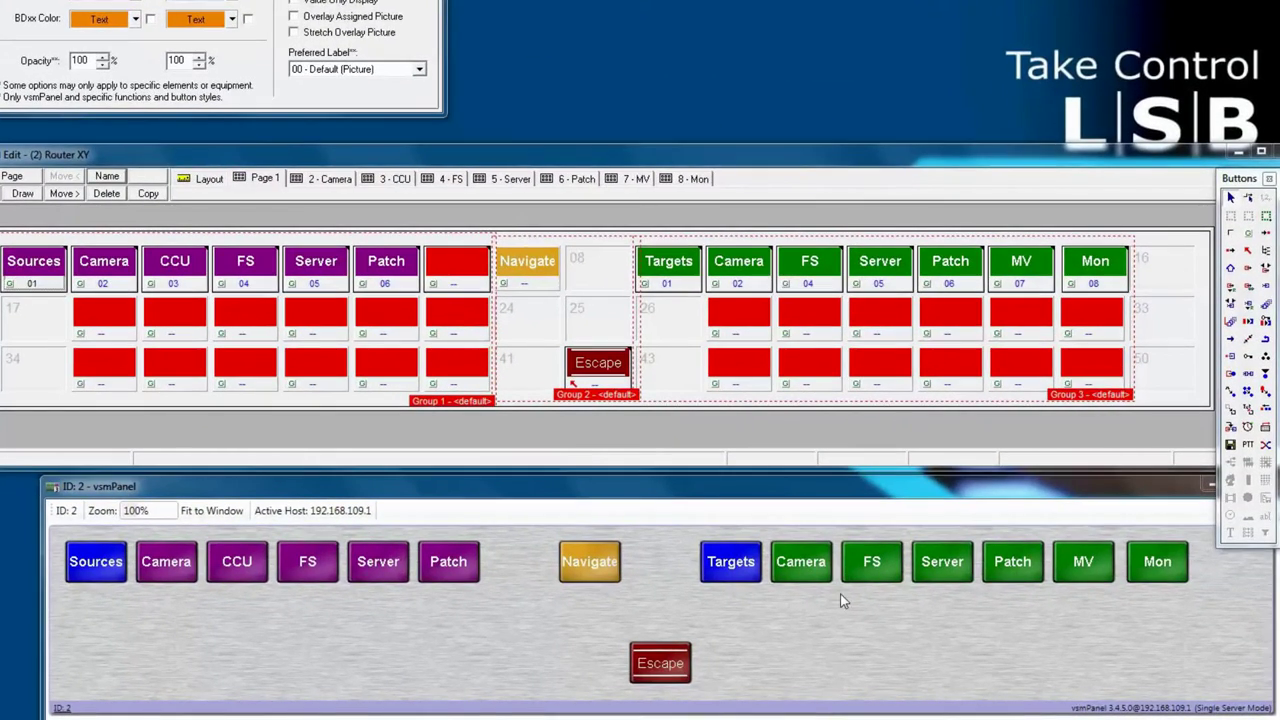
Step: Select Camera 1 as the target on the panel and open the CCU source page
left_click(813, 570)
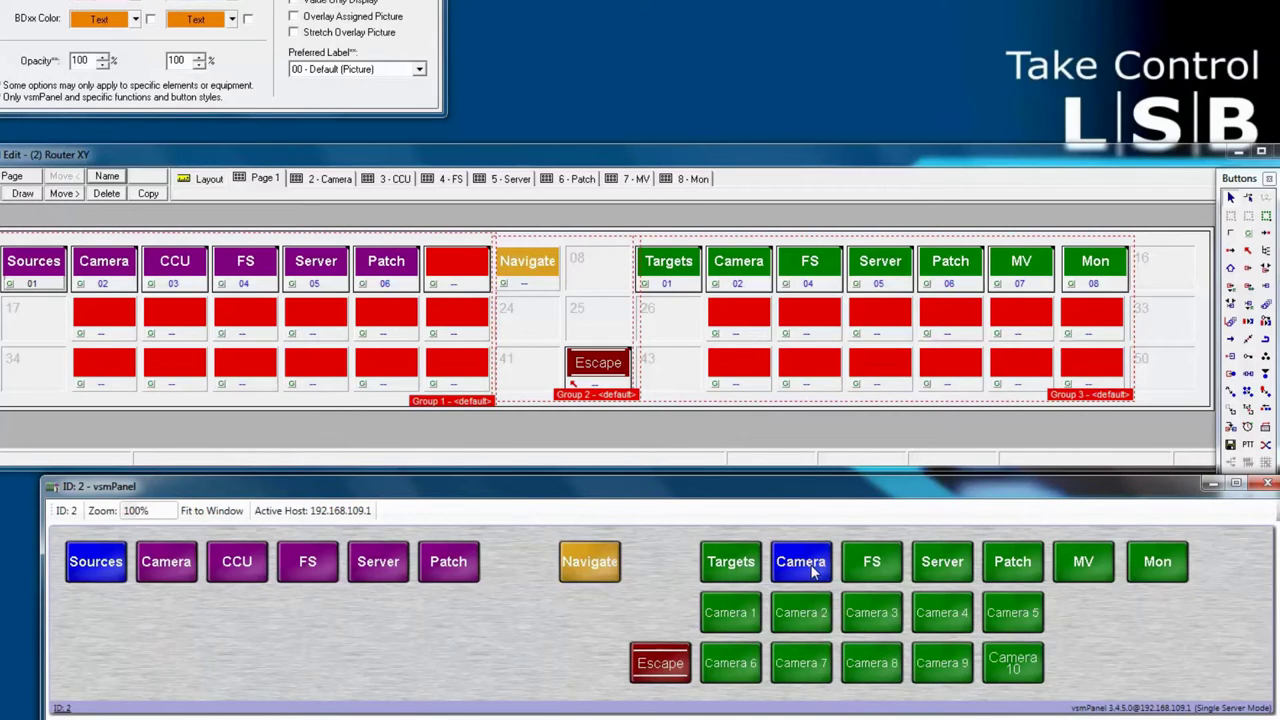
left_click(748, 618)
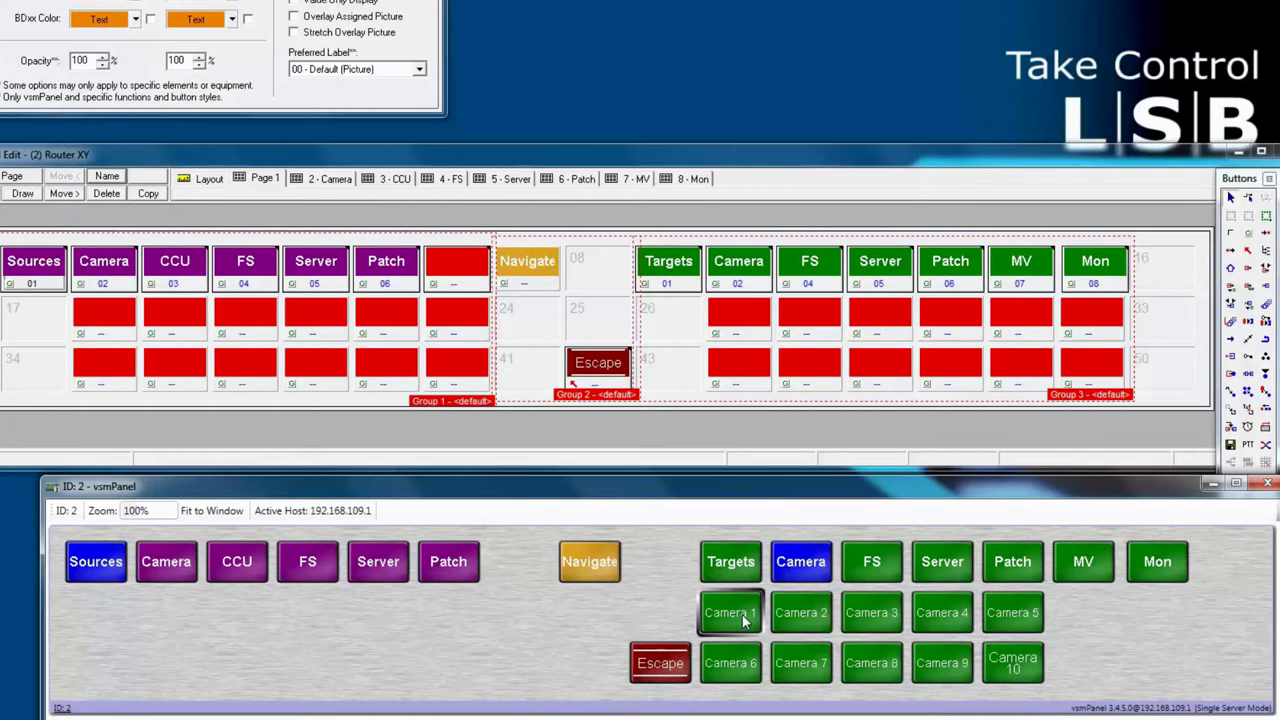
left_click(247, 570)
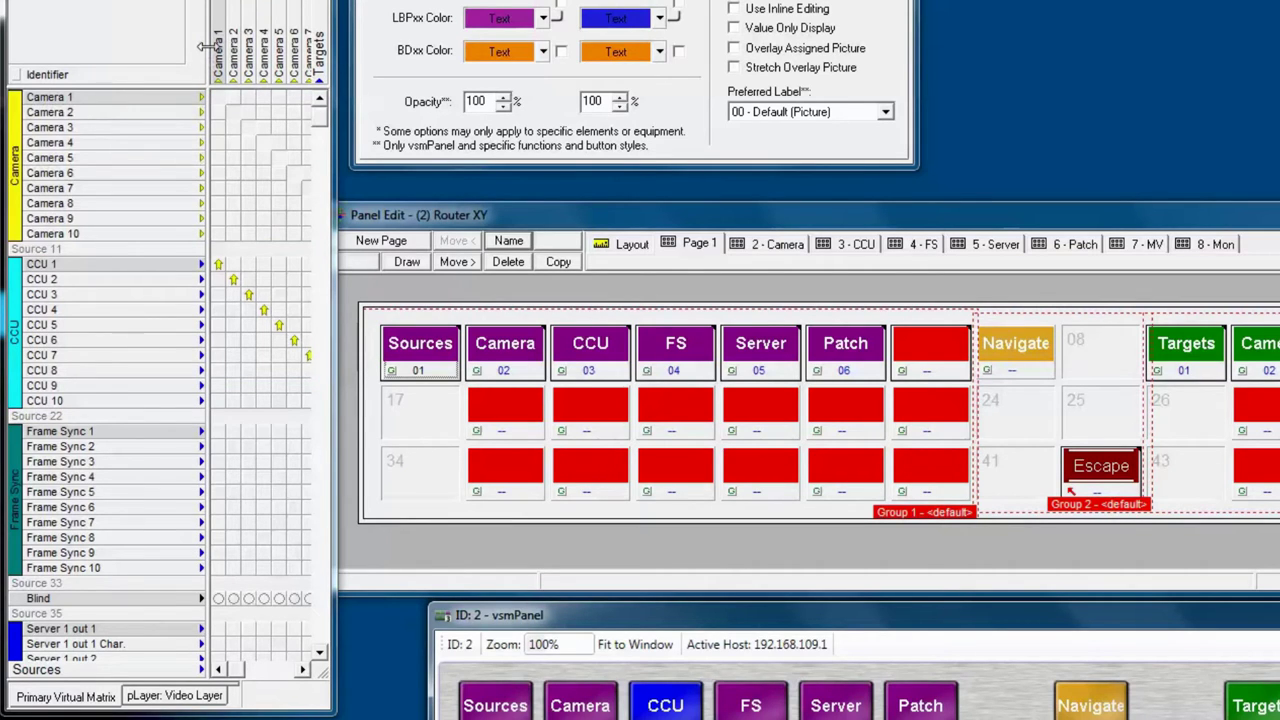
Step: Show the Frame Sync targets in the matrix and route CCU 1 to Frame Sync 1 from the panel
left_click(303, 669)
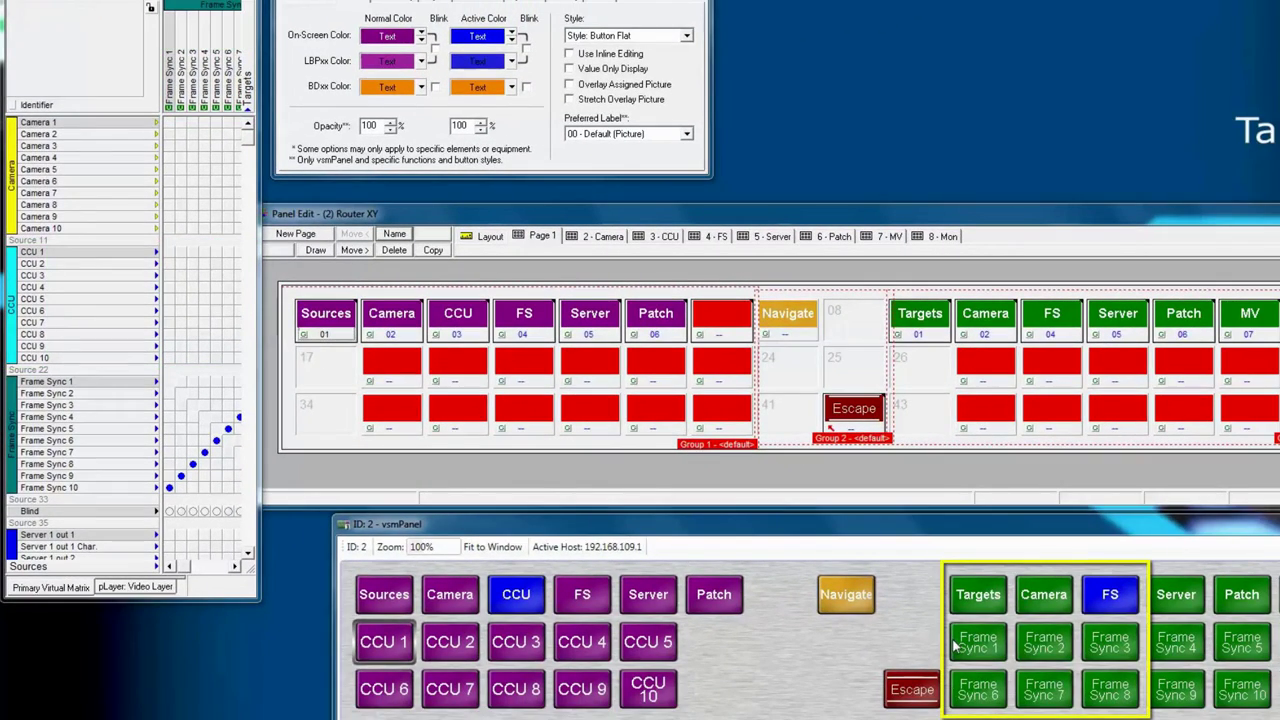
left_click(955, 645)
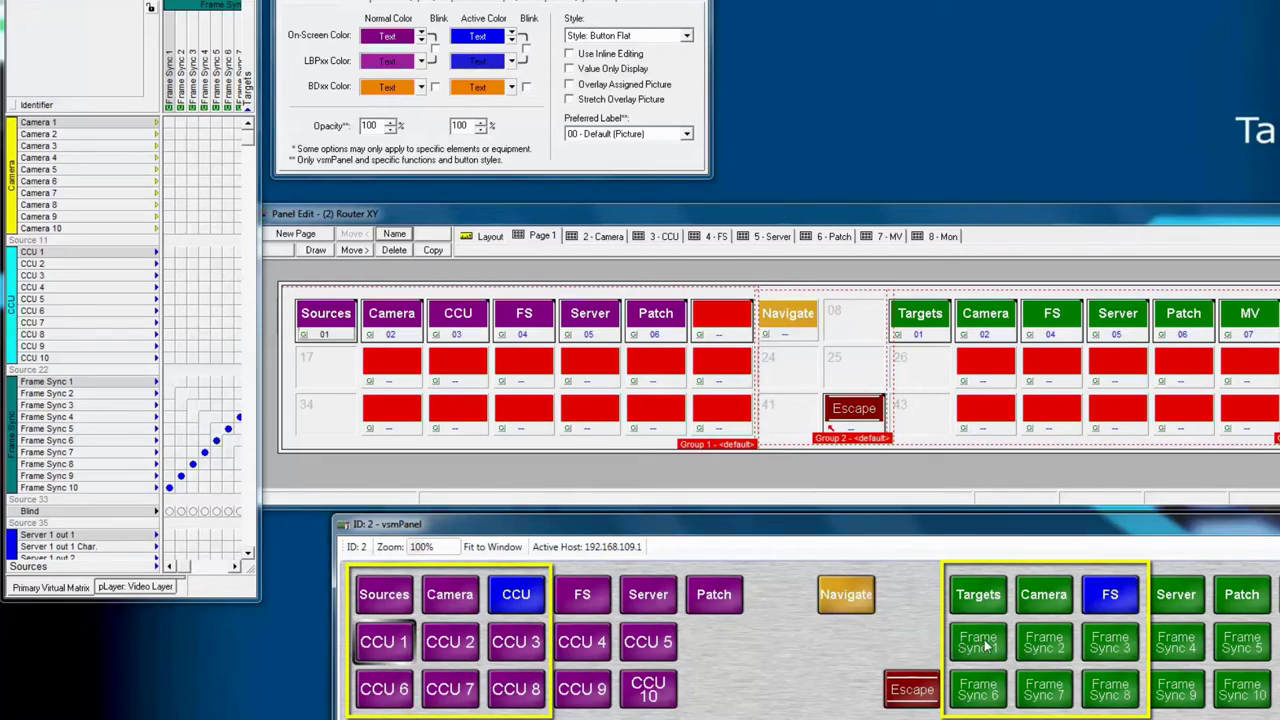
left_click(383, 643)
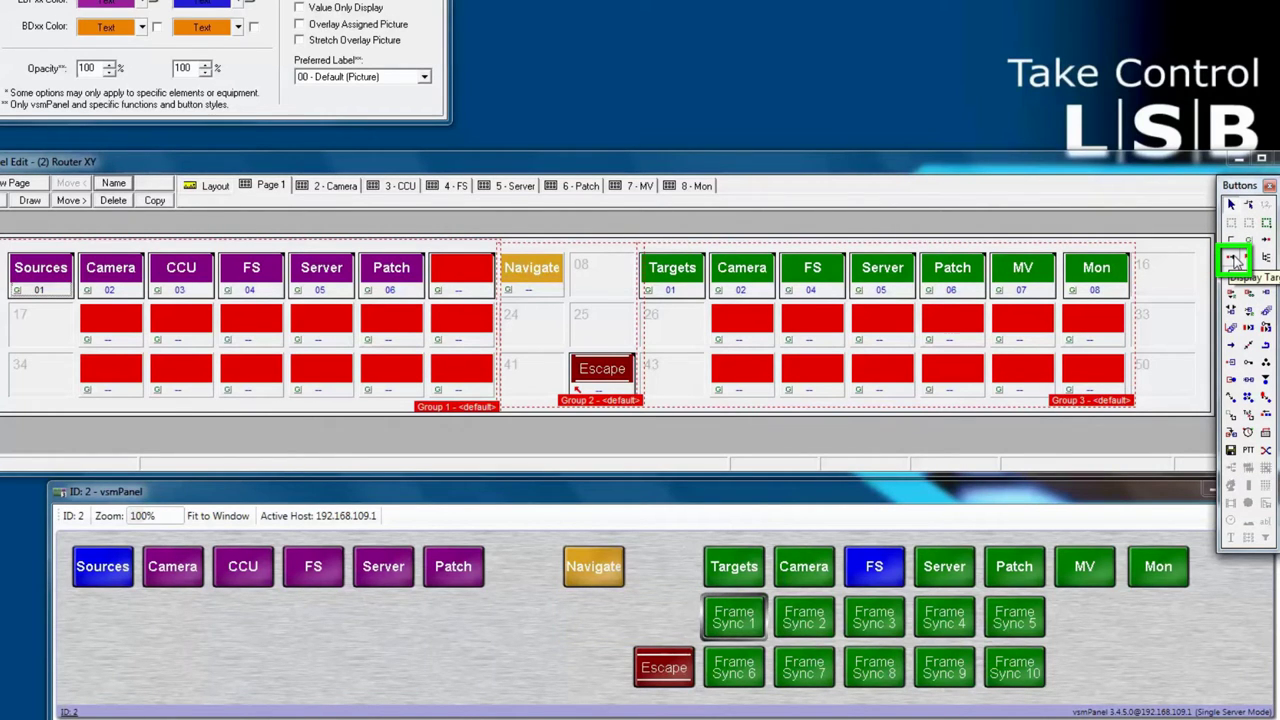
Step: Place a target display button in cell 25 and a connected-source display button in cell 24 of the Router XY panel
left_click(1233, 258)
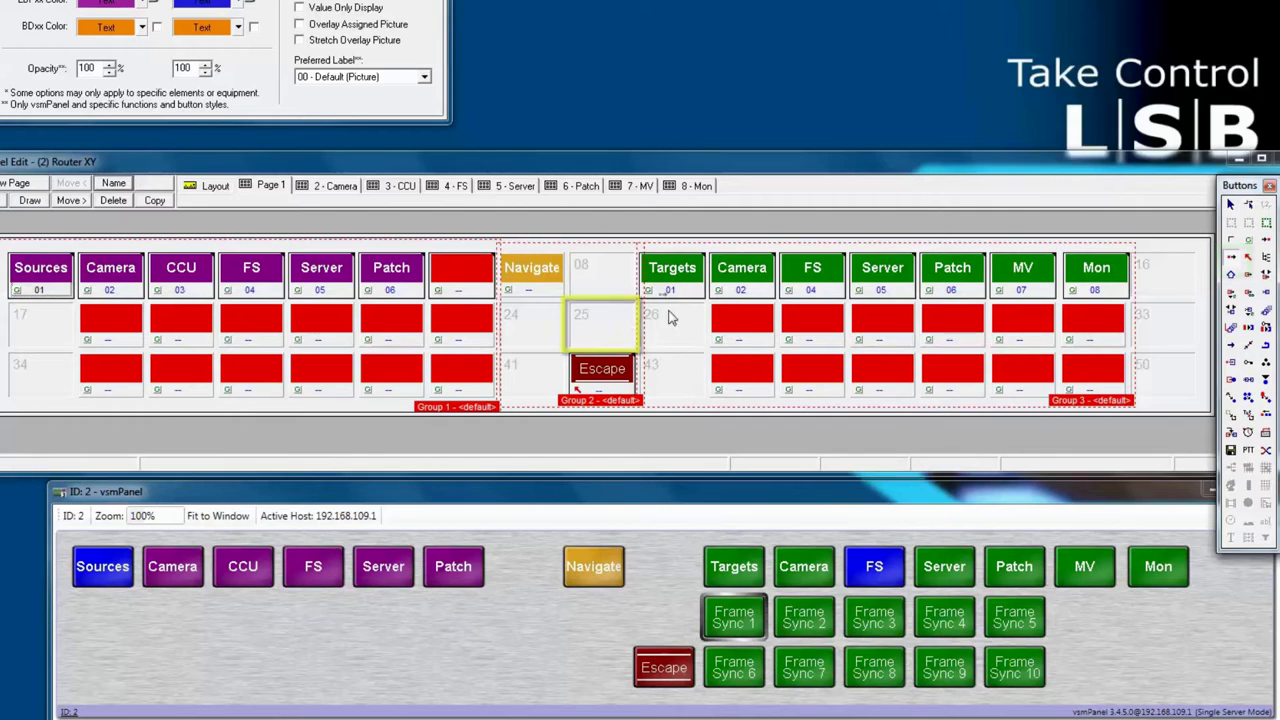
left_click(612, 333)
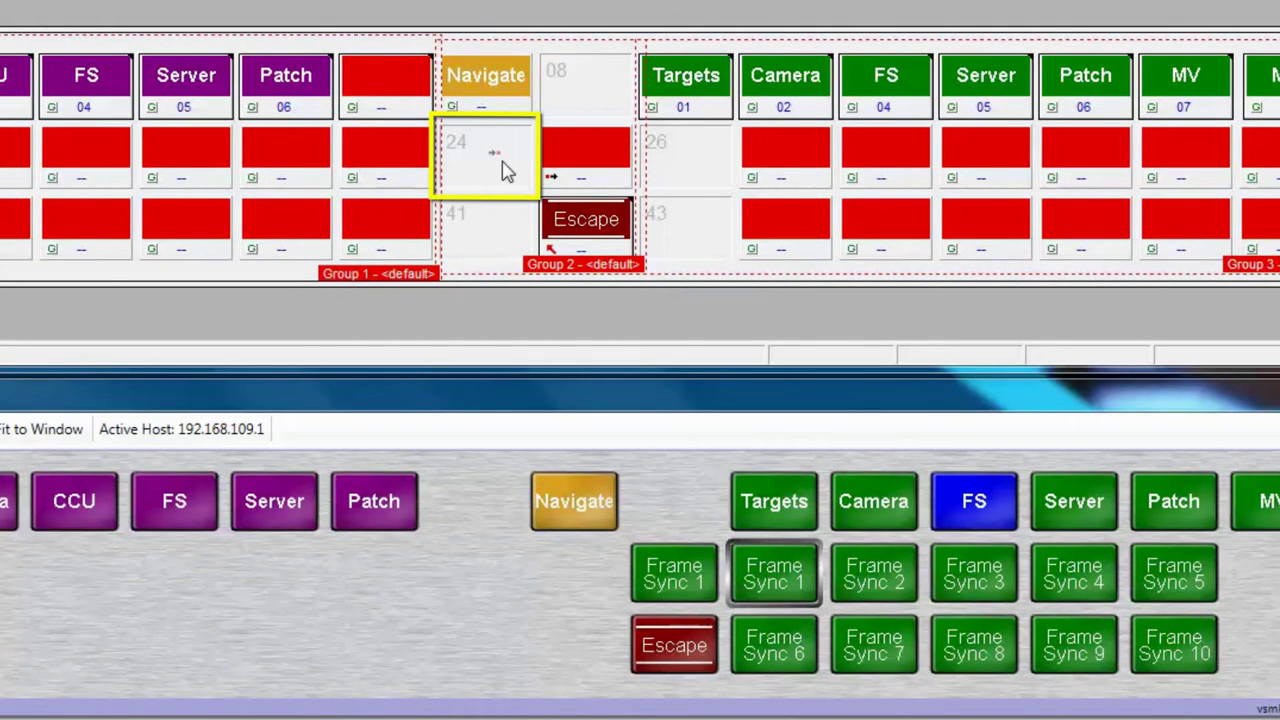
left_click(505, 170)
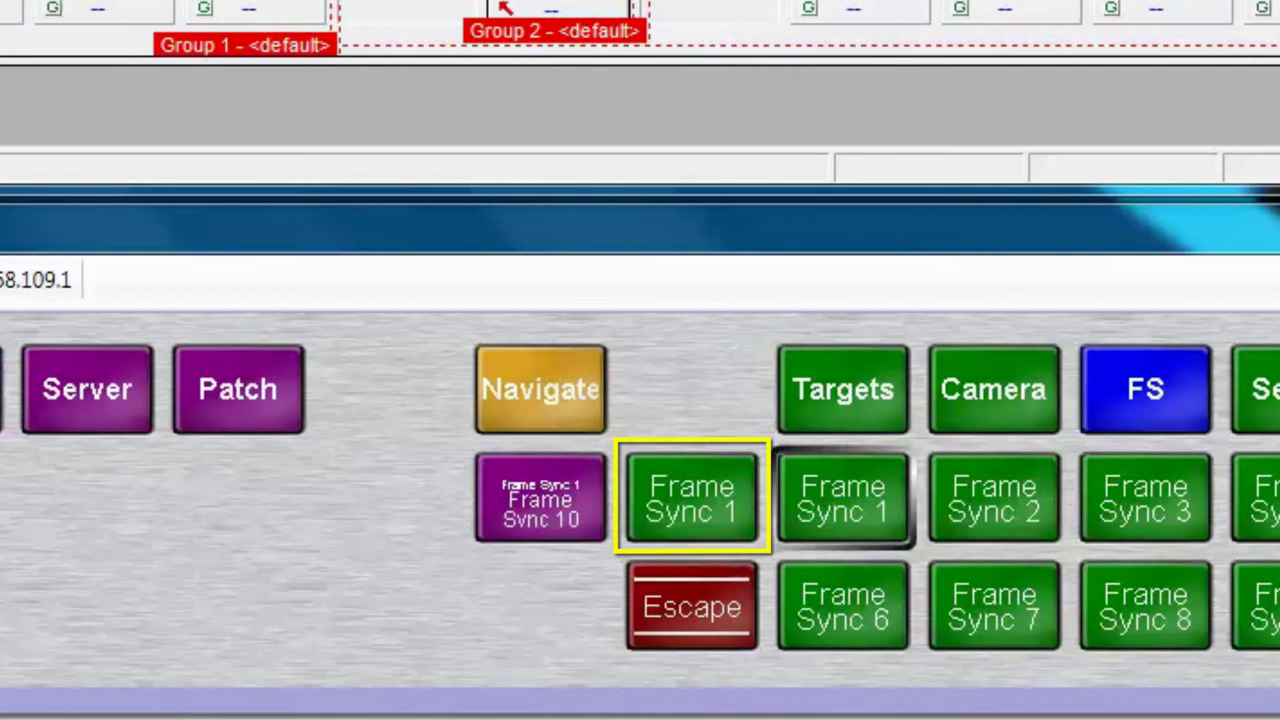
key("Left")
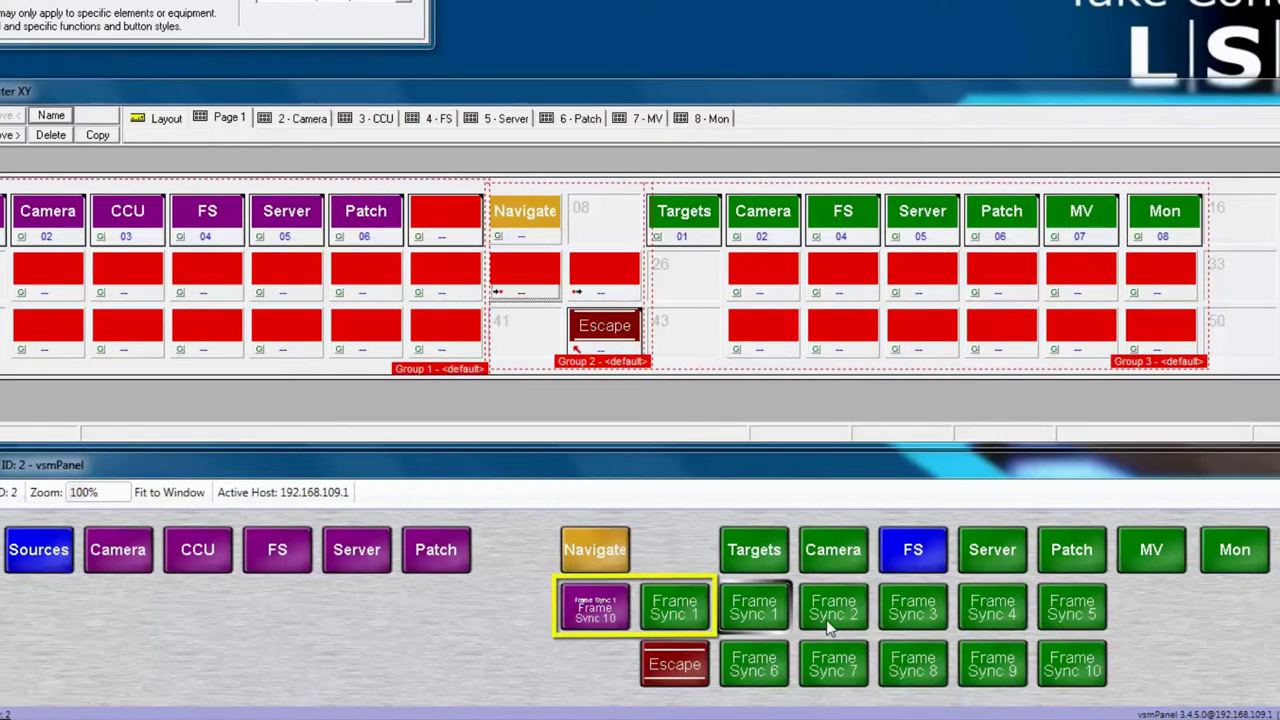
Step: Test the display buttons by selecting Frame Sync targets 3, 4, 5, 10, 9, 8, 7, 6 and 1 in turn
left_click(898, 612)
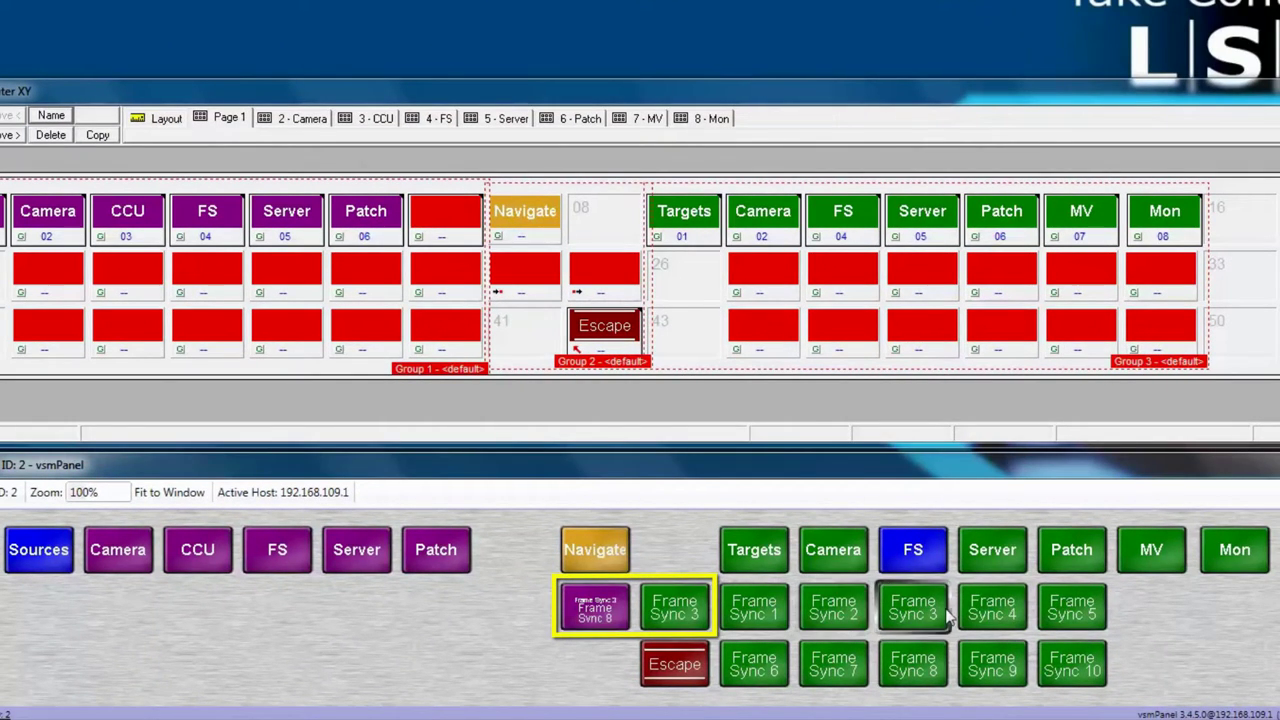
left_click(986, 609)
left_click(1066, 612)
left_click(1060, 660)
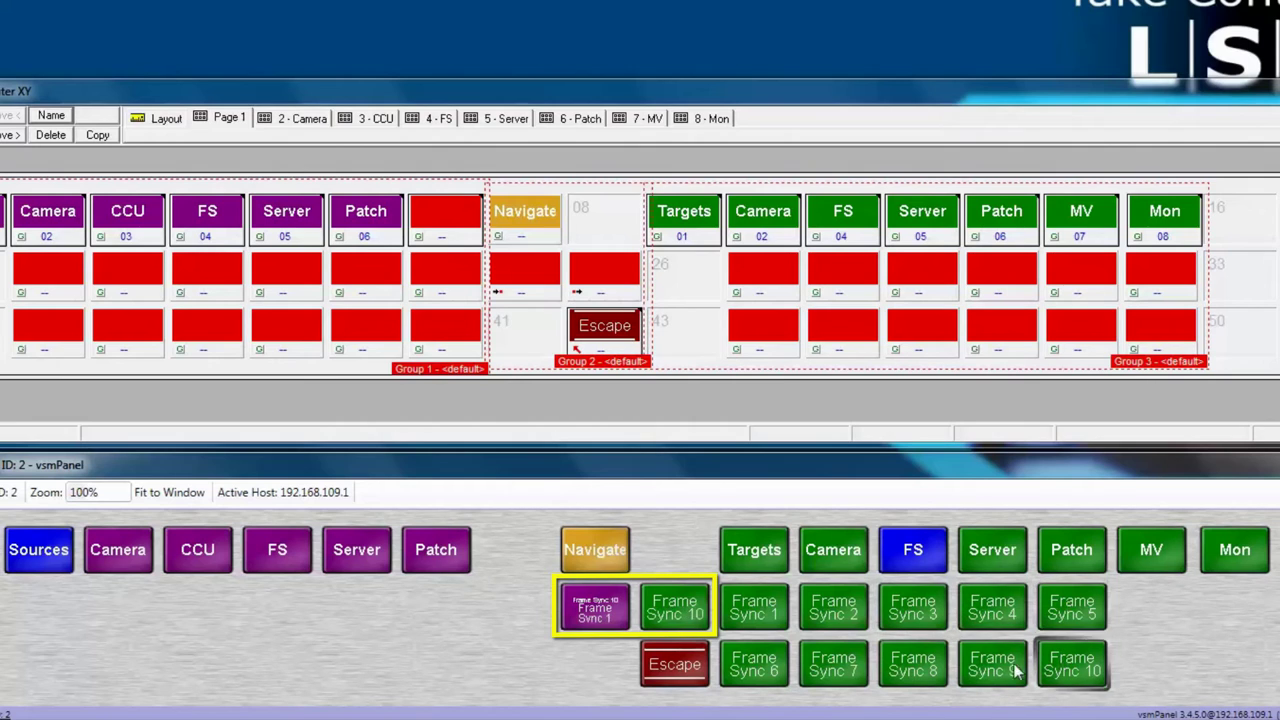
left_click(990, 662)
left_click(905, 665)
left_click(830, 665)
left_click(752, 660)
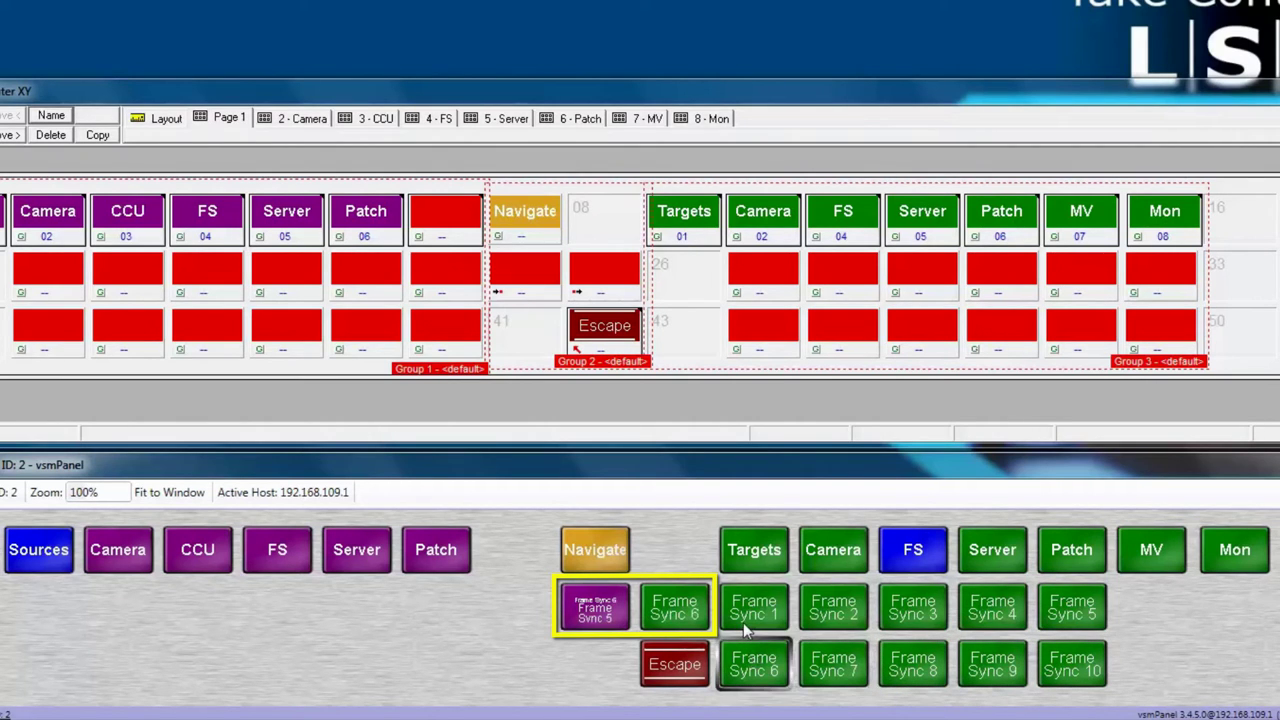
left_click(743, 622)
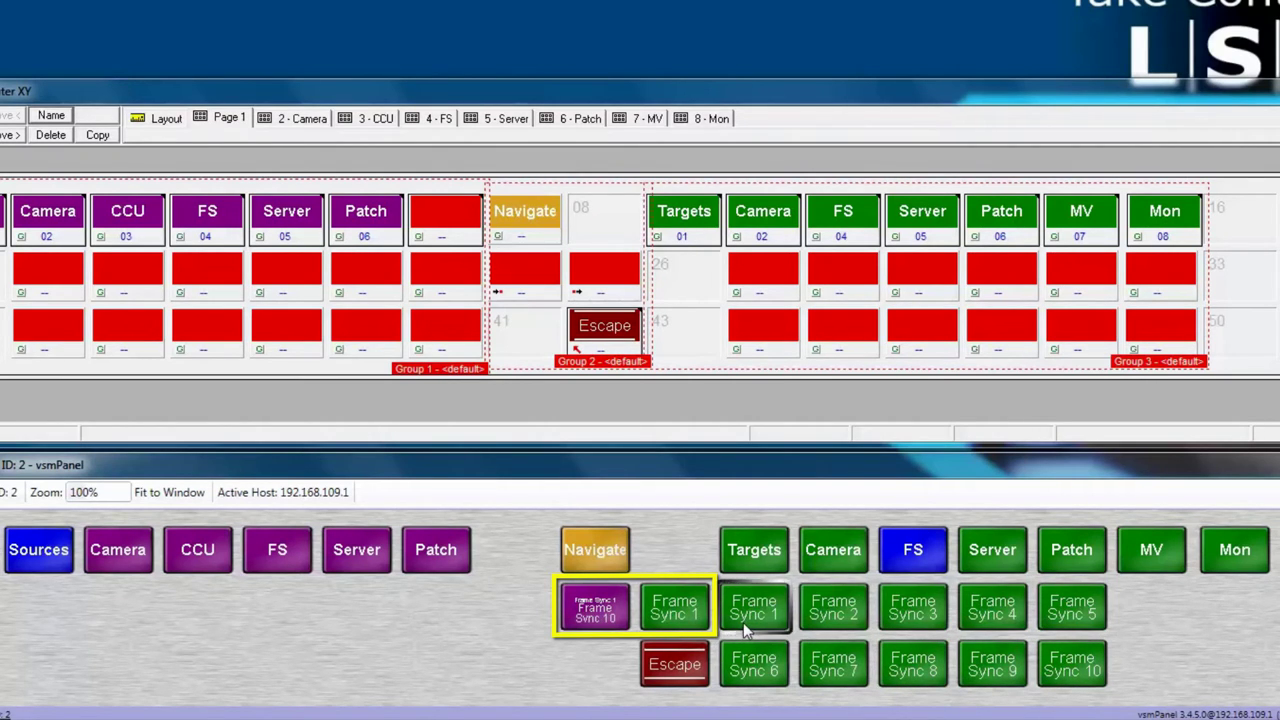
Step: Open the CCU source page and route CCU 10 to Frame Sync 1
left_click(179, 551)
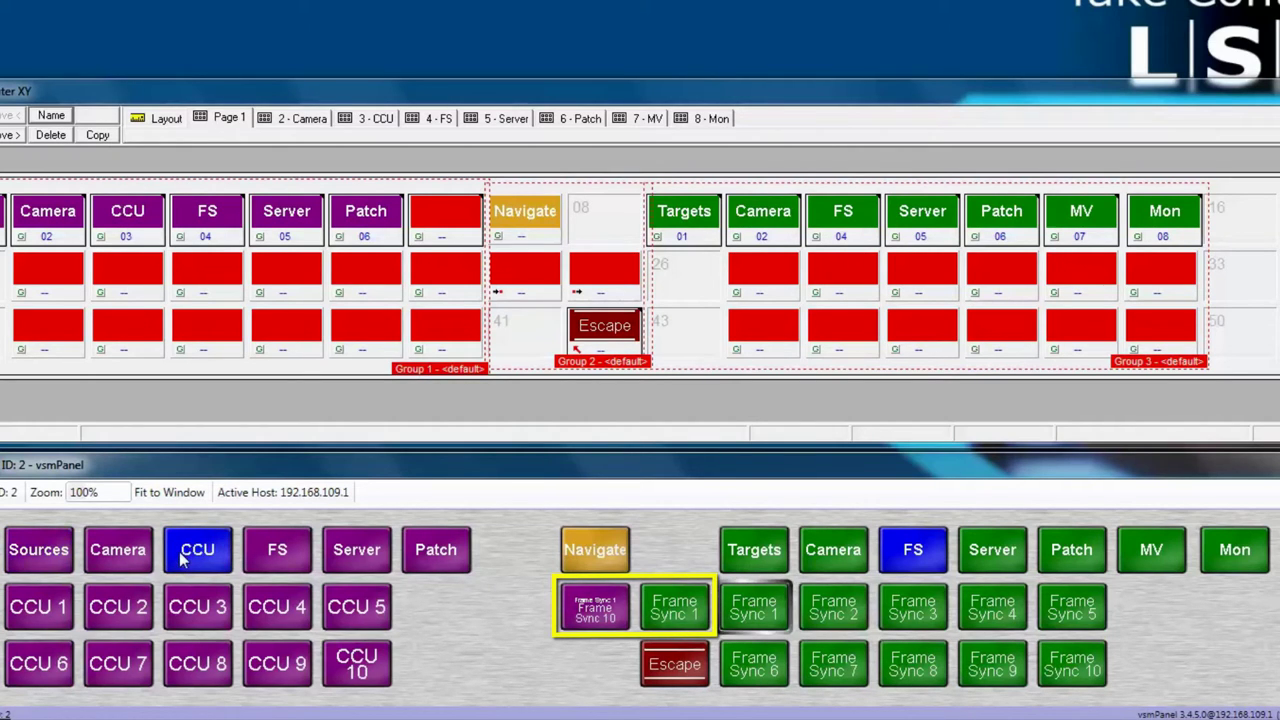
left_click(365, 670)
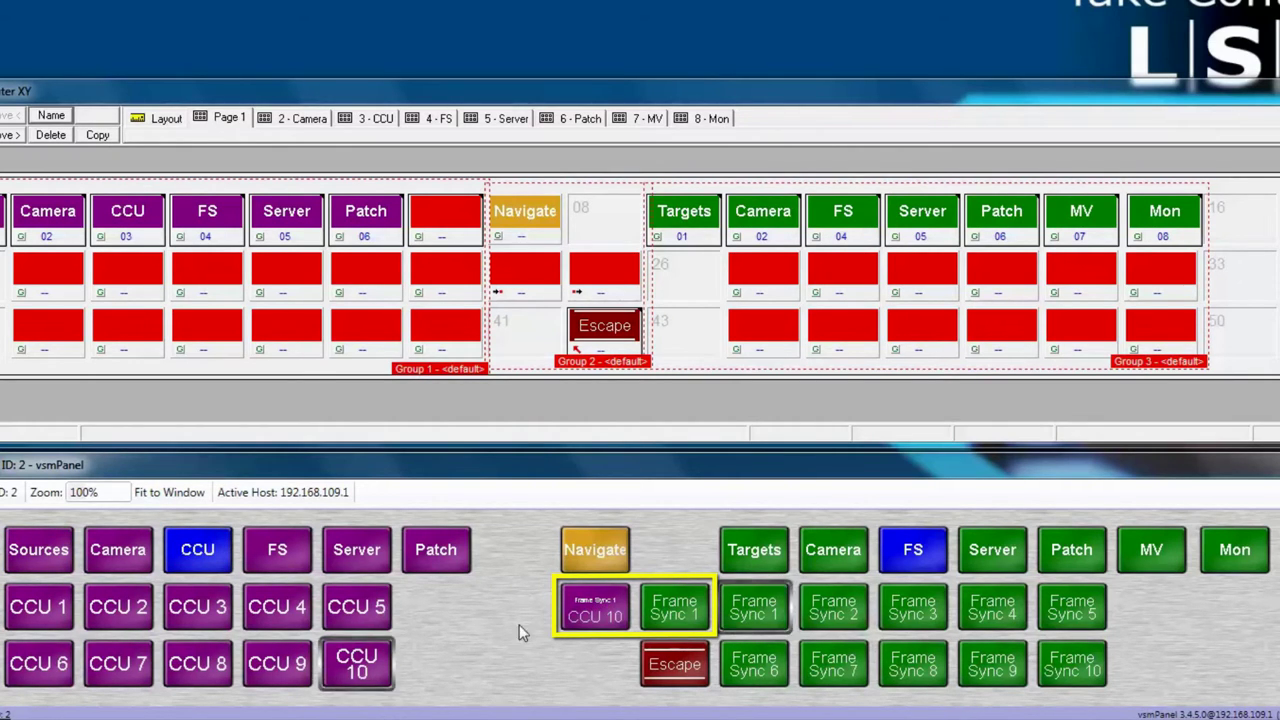
left_click(588, 619)
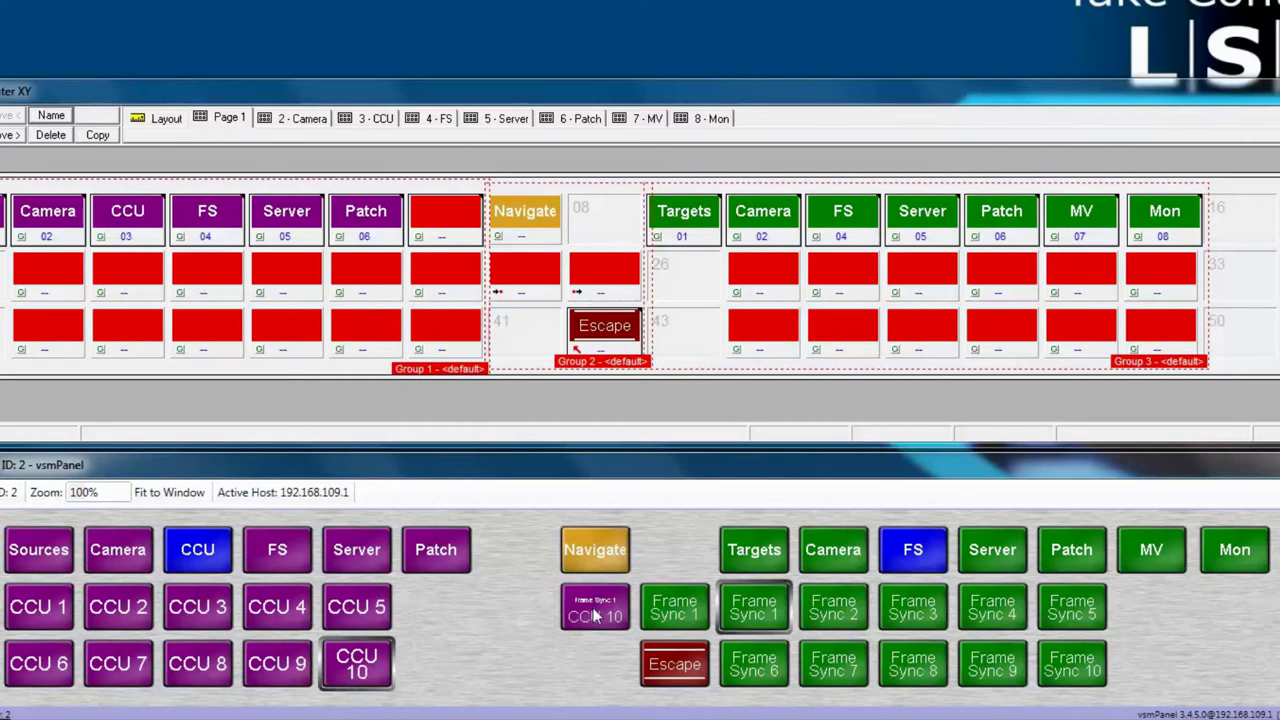
Step: Return the target and source areas to their main pages, then route Server 1 out 1 to the still selected Frame Sync 1
left_click(740, 548)
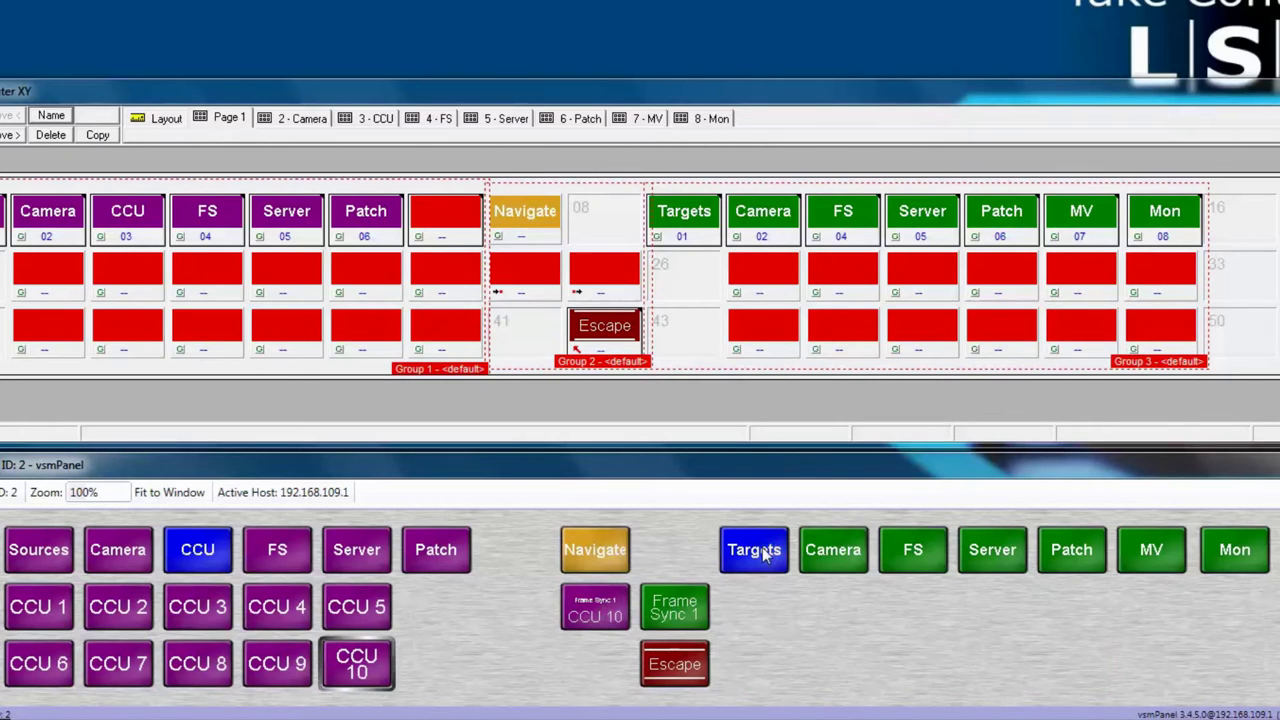
left_click(36, 552)
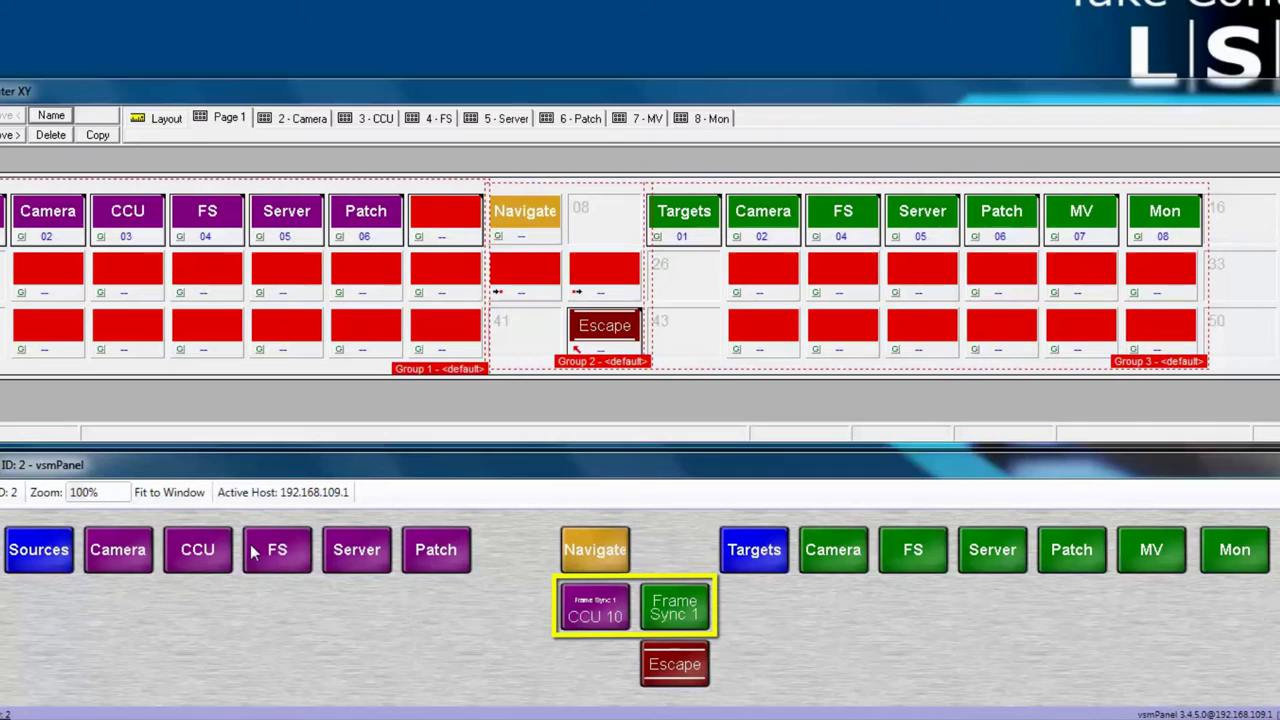
left_click(362, 565)
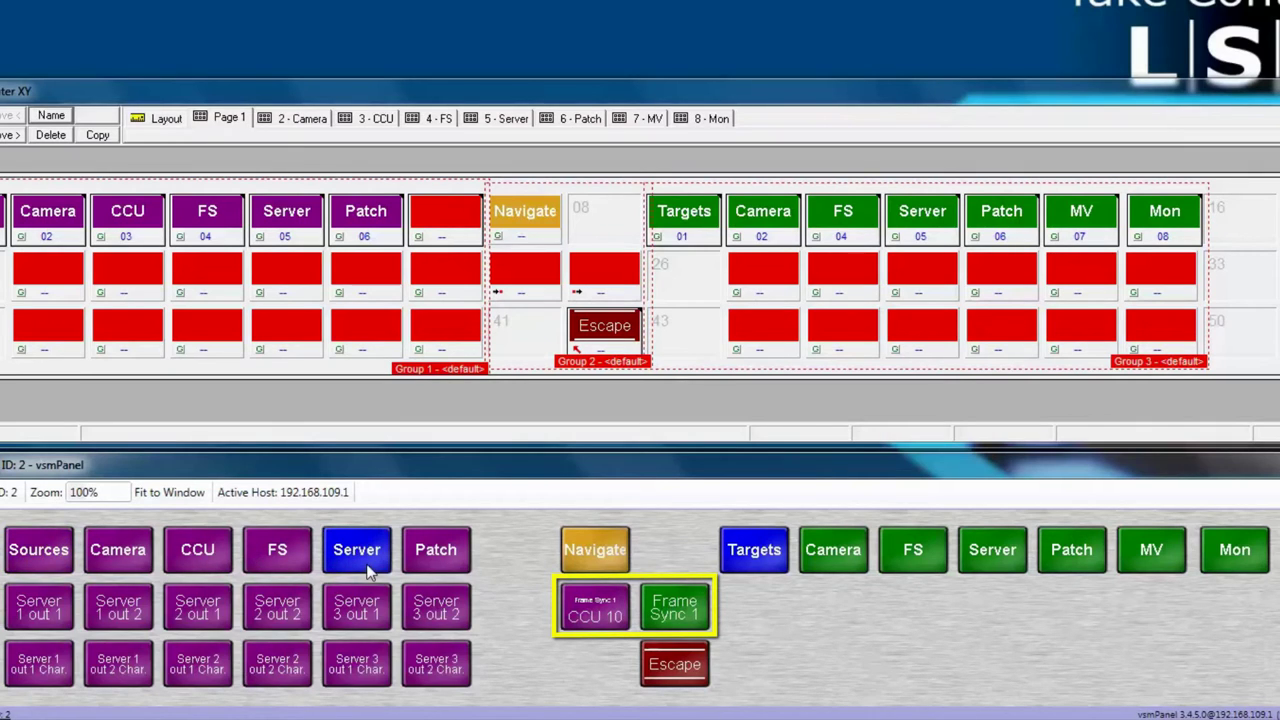
left_click(40, 605)
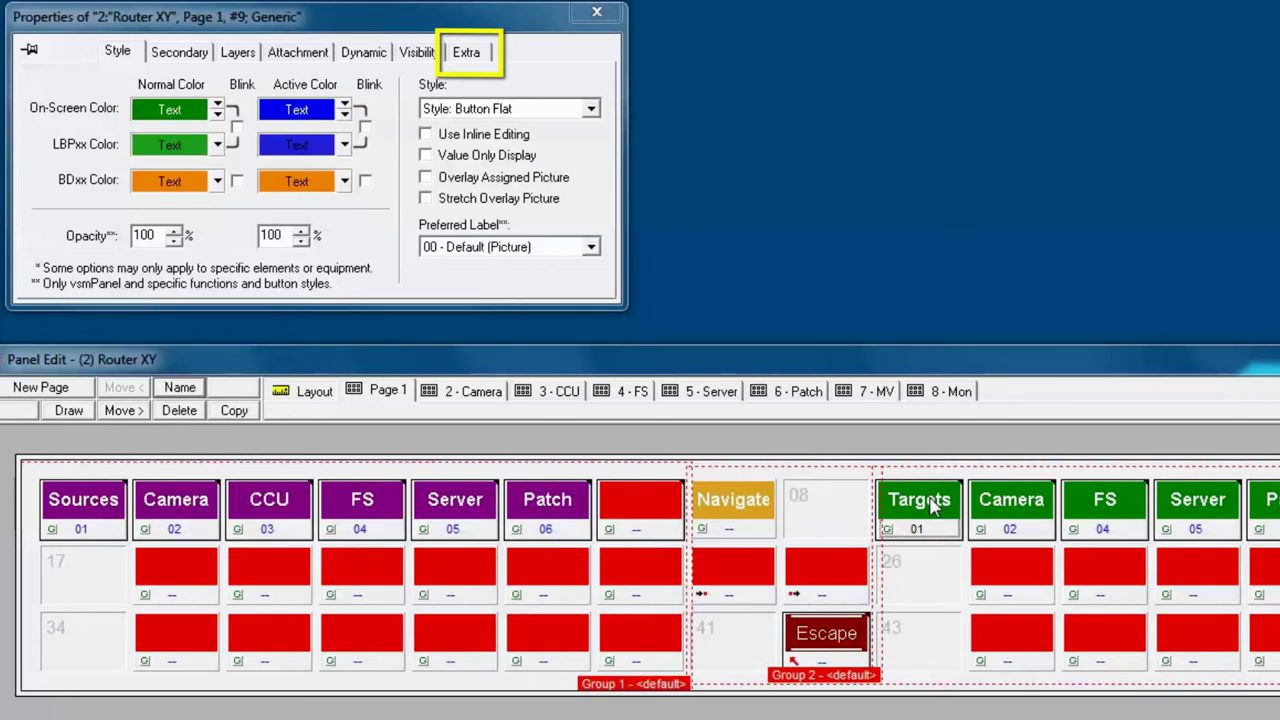
Step: Enable Deselect active Target or Component for the Targets button and test it on the panel
left_click(478, 55)
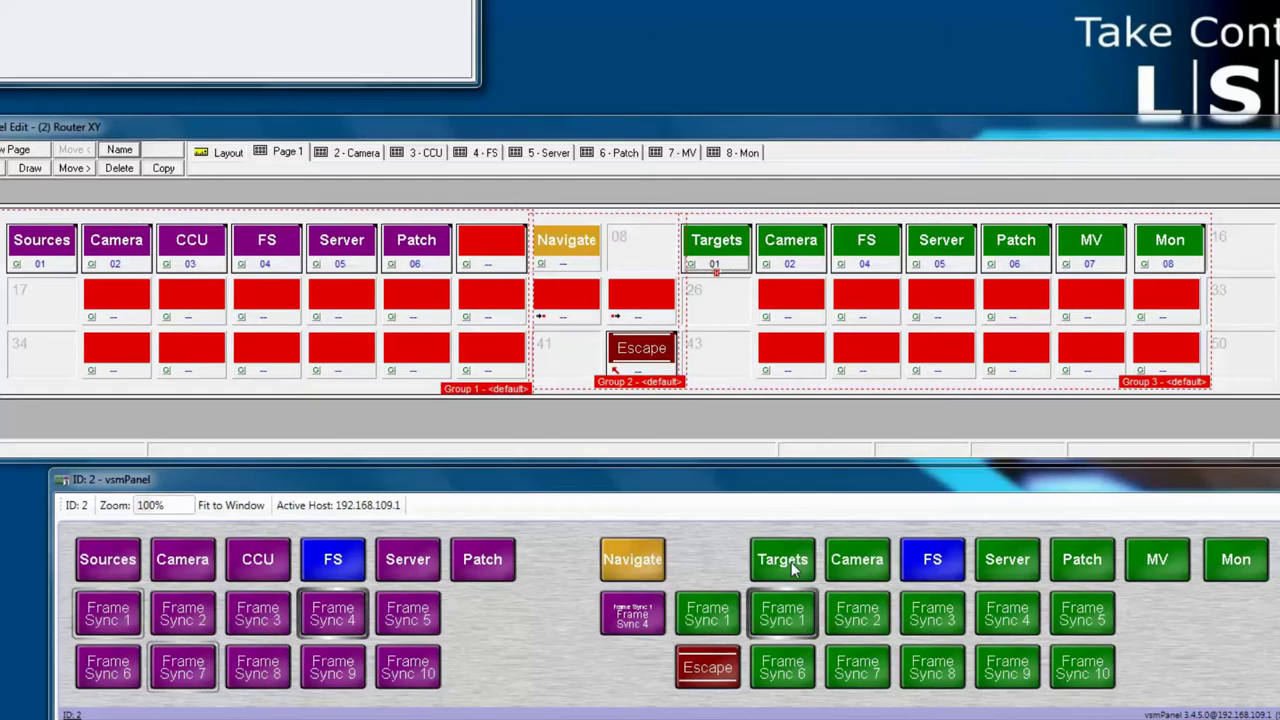
left_click(792, 567)
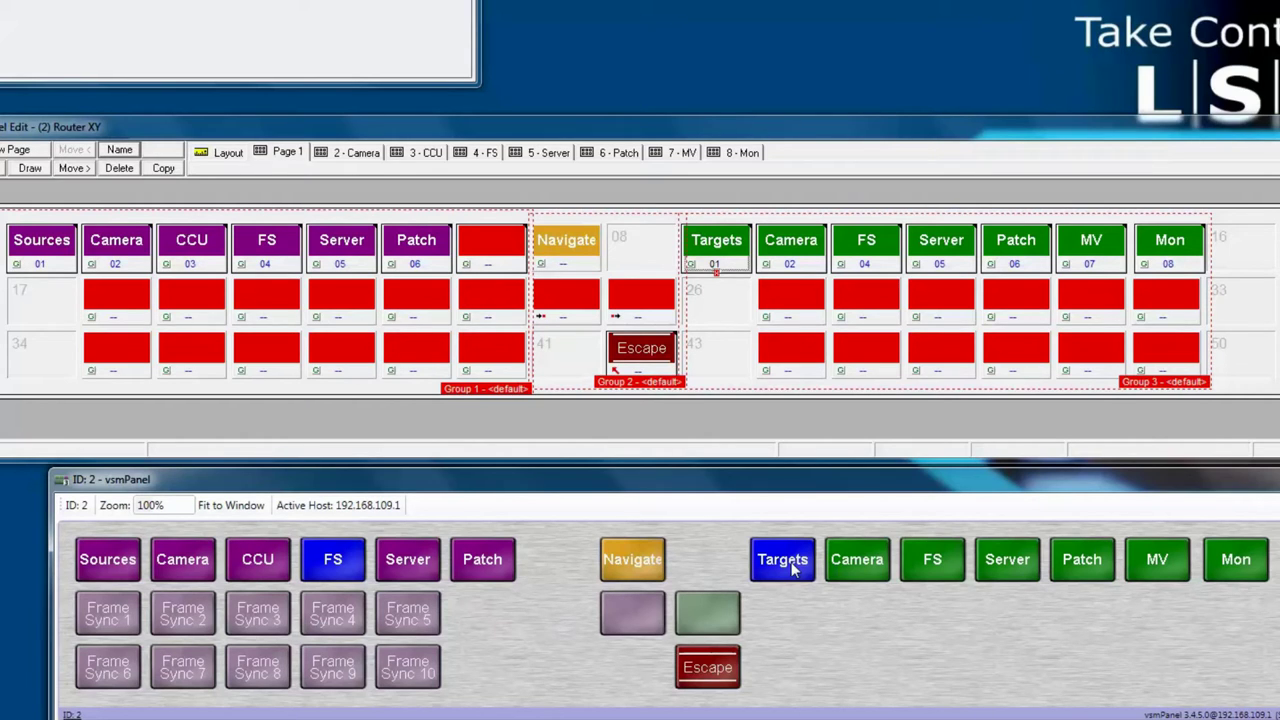
Step: Select Frame Sync 1 and Frame Sync 3 on the FS target page, then switch to the Camera target page
left_click(933, 563)
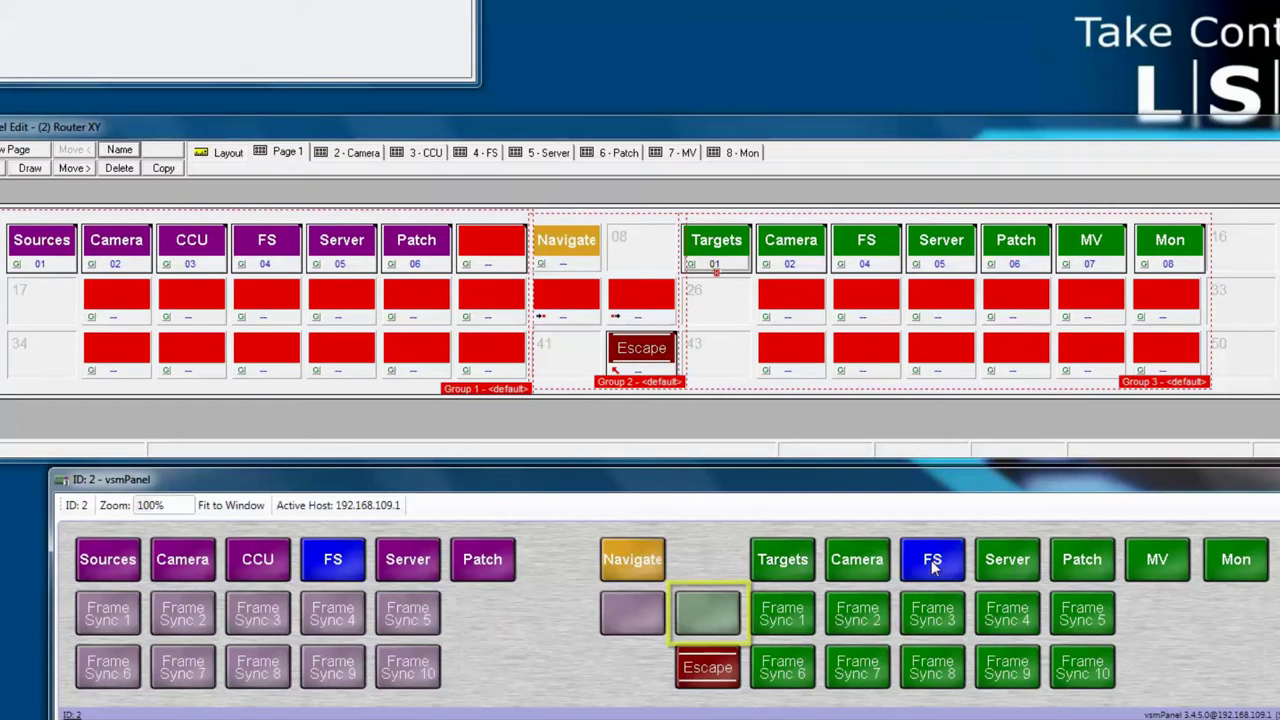
left_click(769, 622)
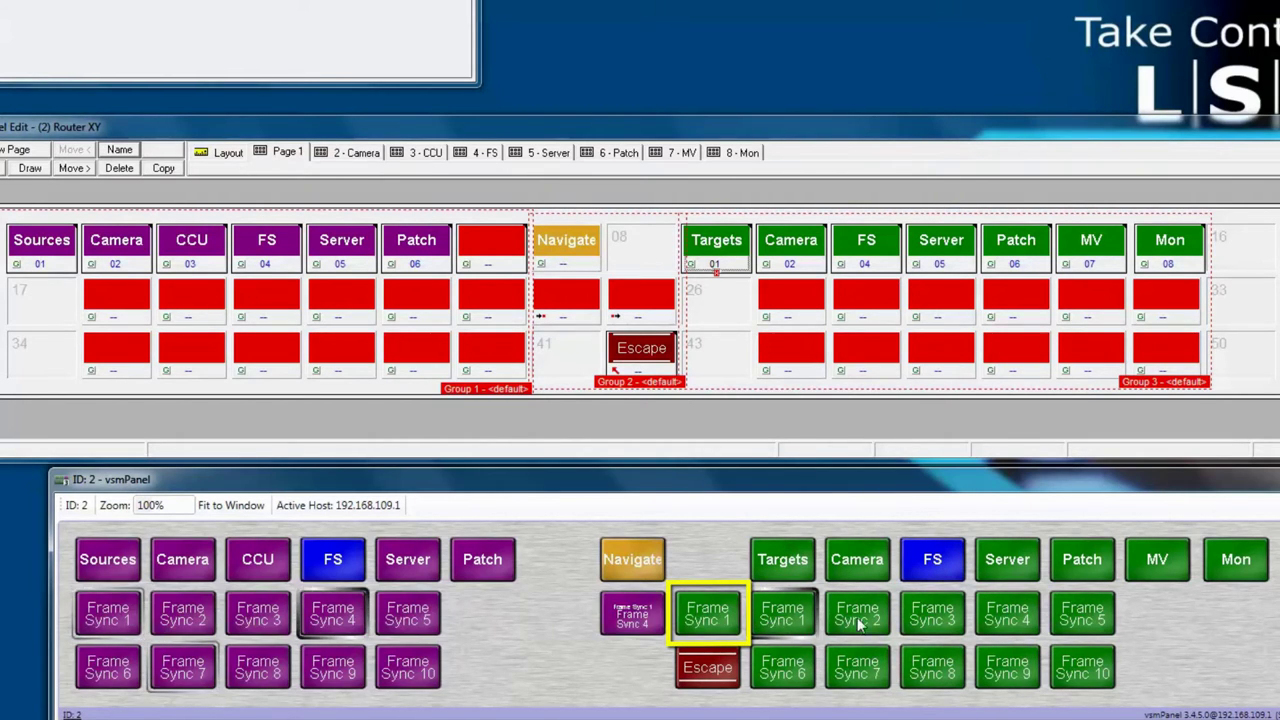
left_click(903, 627)
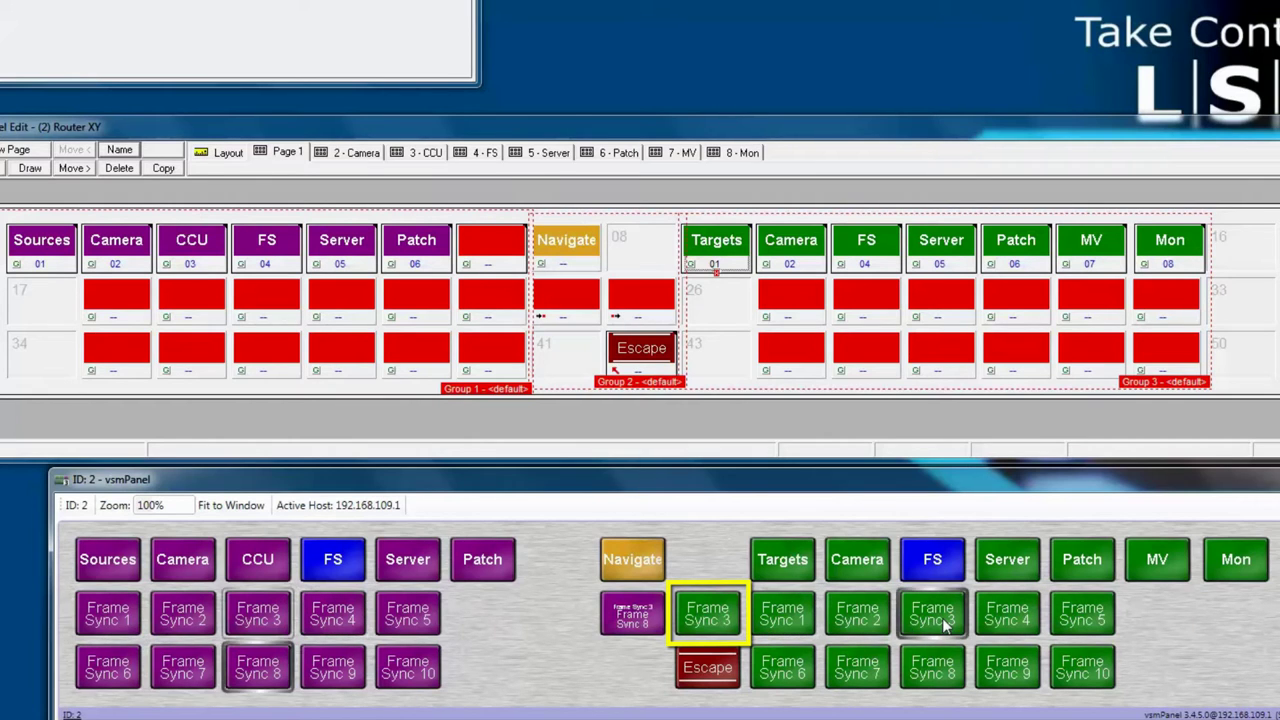
left_click(878, 563)
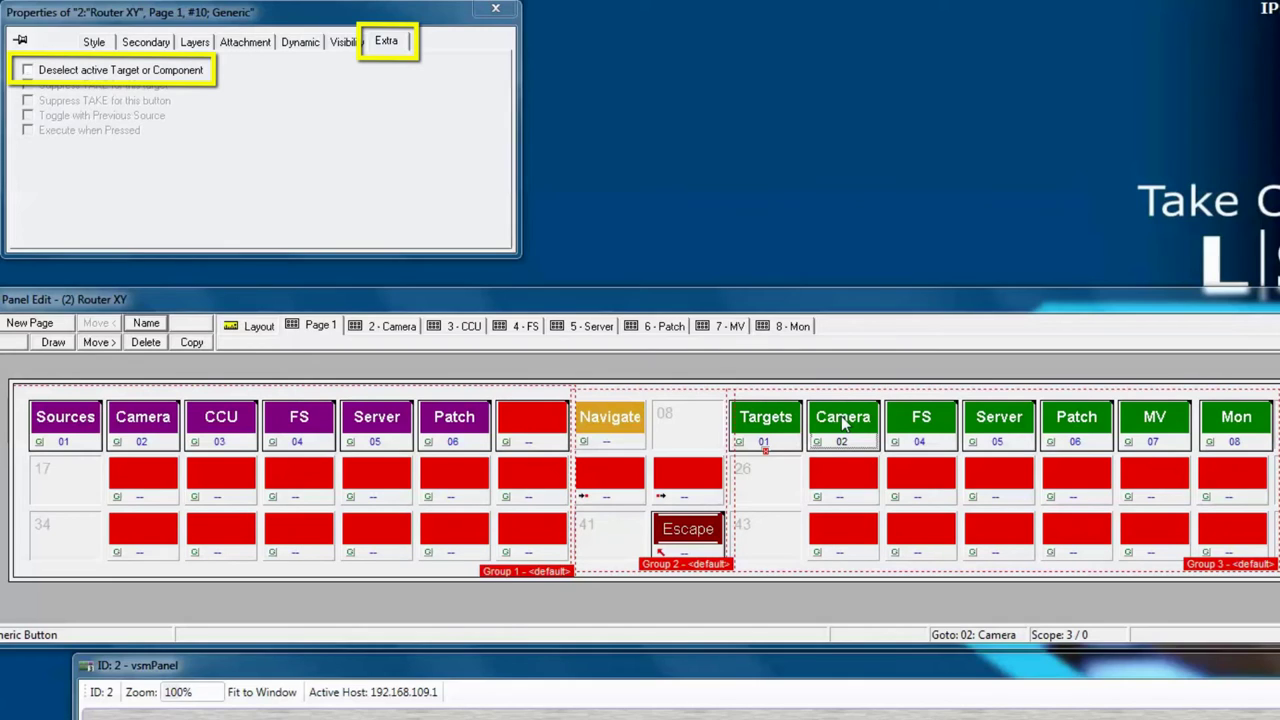
Step: Enable Deselect active Target or Component for the green Camera, FS, Server, Patch, MV and Mon buttons
left_click(118, 68)
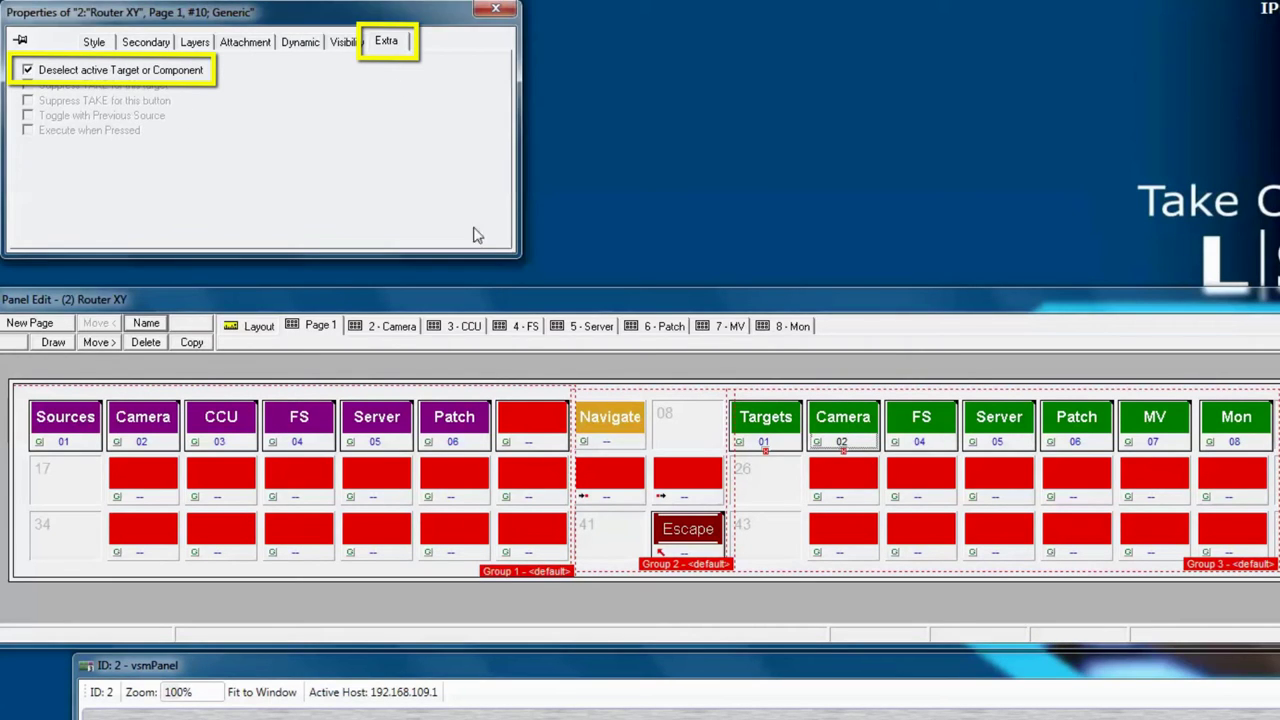
left_click(906, 405)
left_click(124, 72)
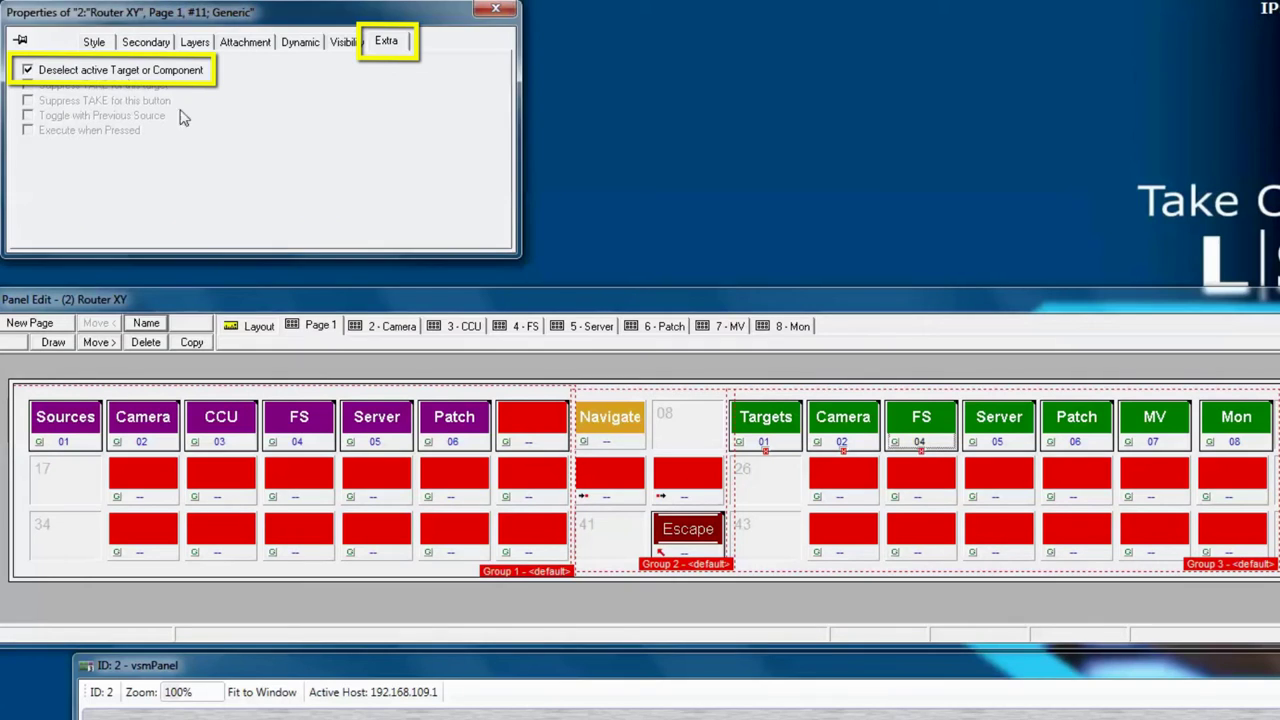
left_click(984, 422)
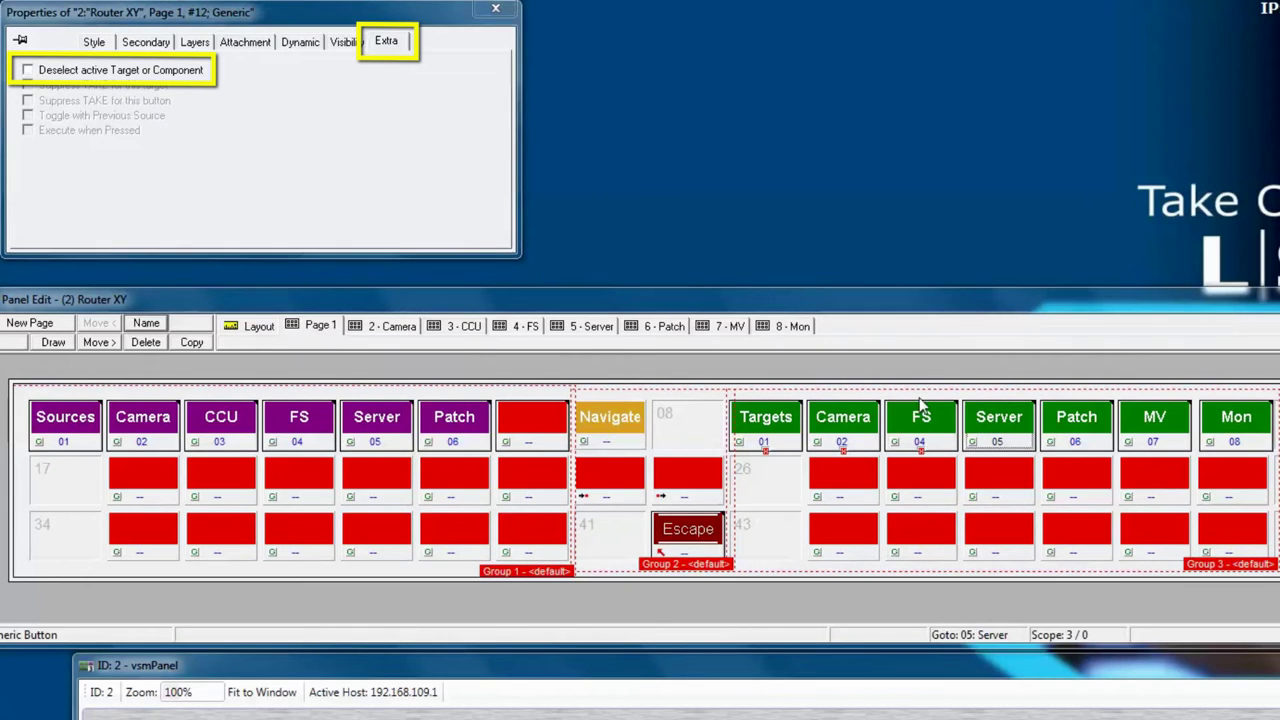
left_click(170, 72)
left_click(1076, 432)
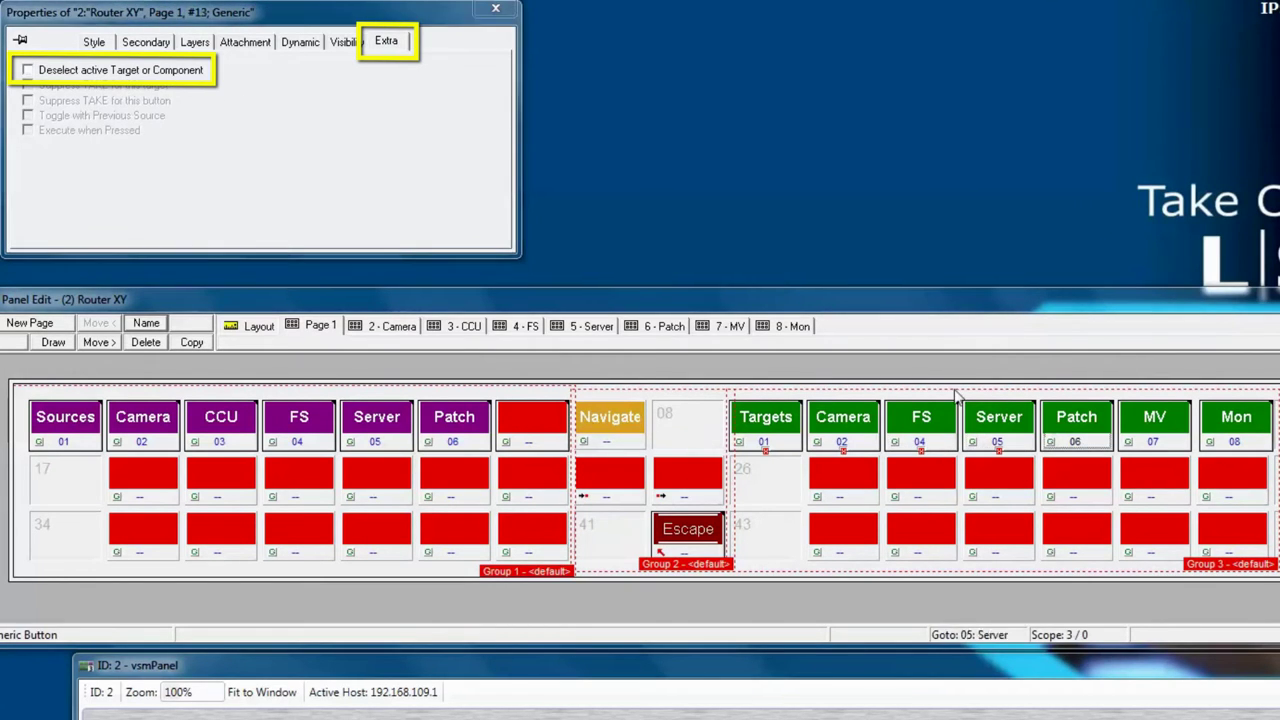
left_click(158, 70)
left_click(1178, 428)
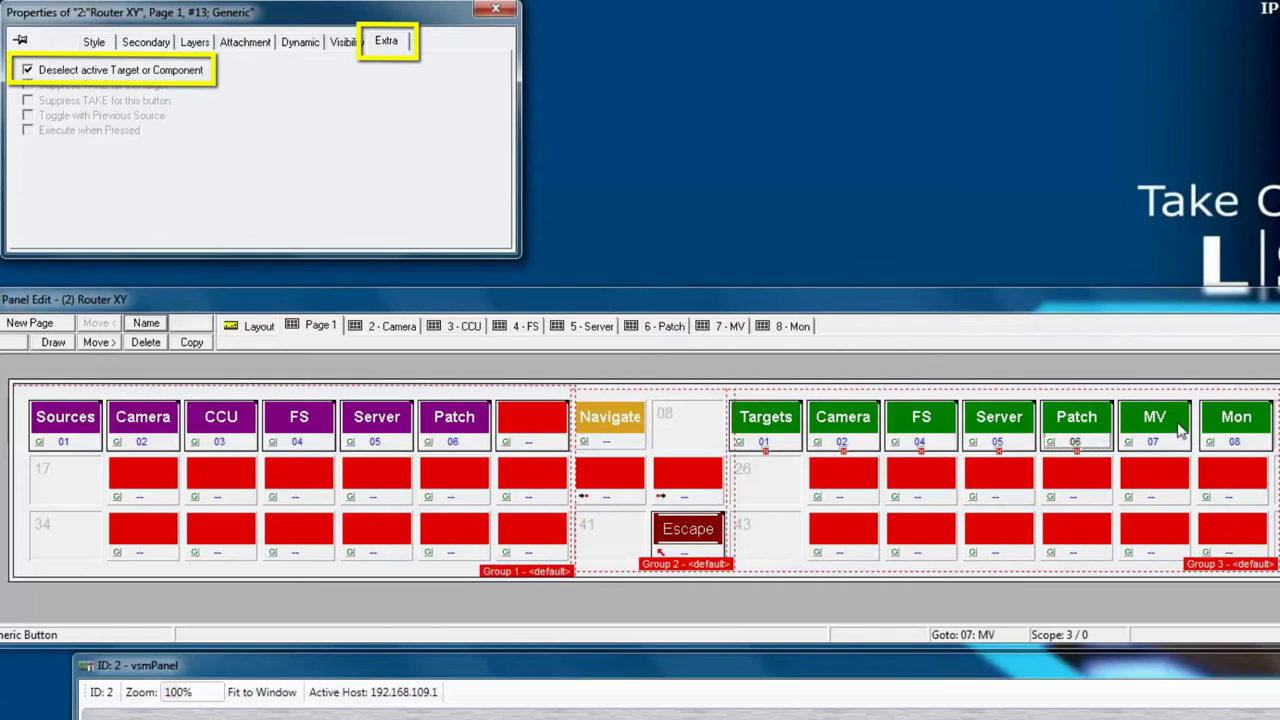
left_click(103, 70)
left_click(1222, 430)
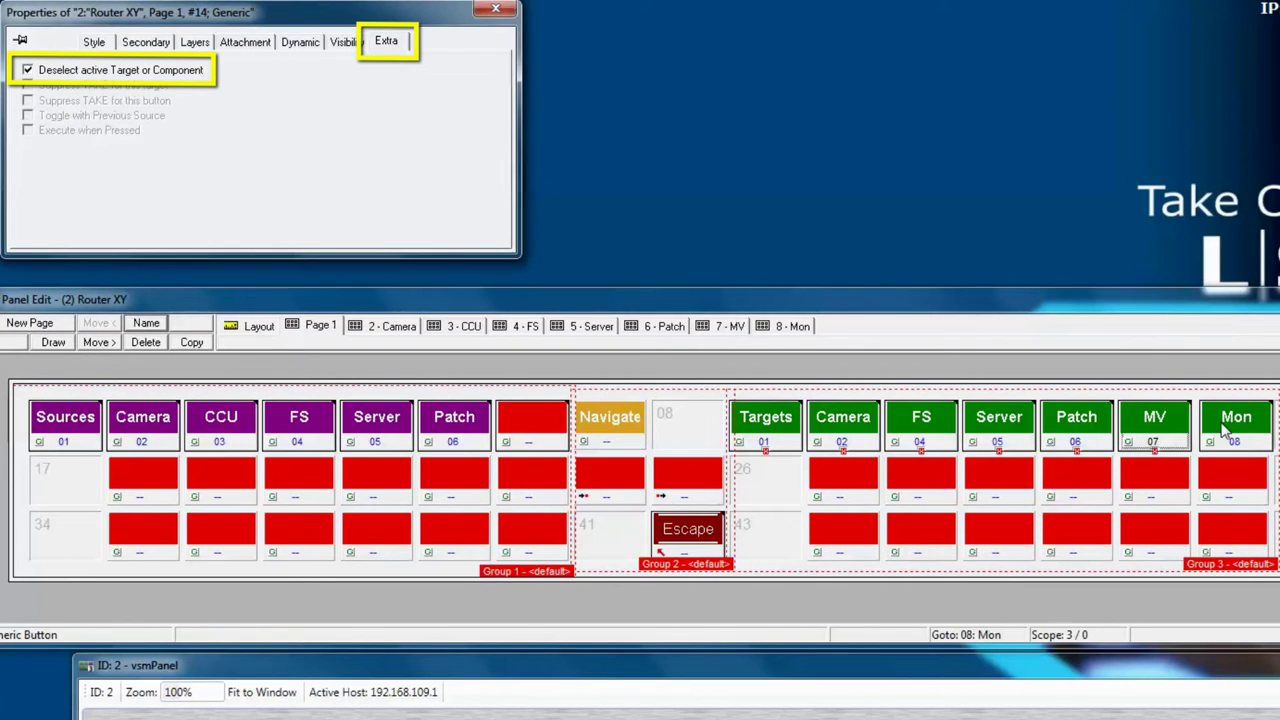
left_click(102, 72)
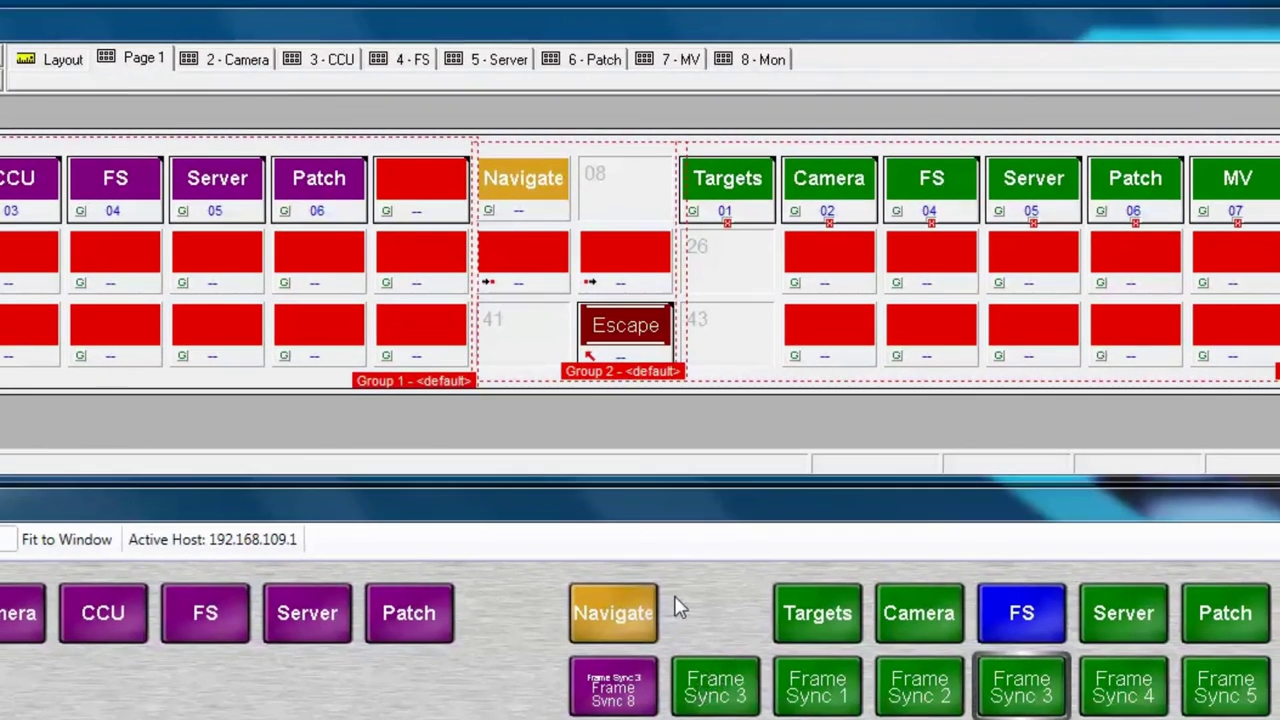
Step: Enable Display Signal Path Picture for the source display button beneath Navigate
right_click(490, 286)
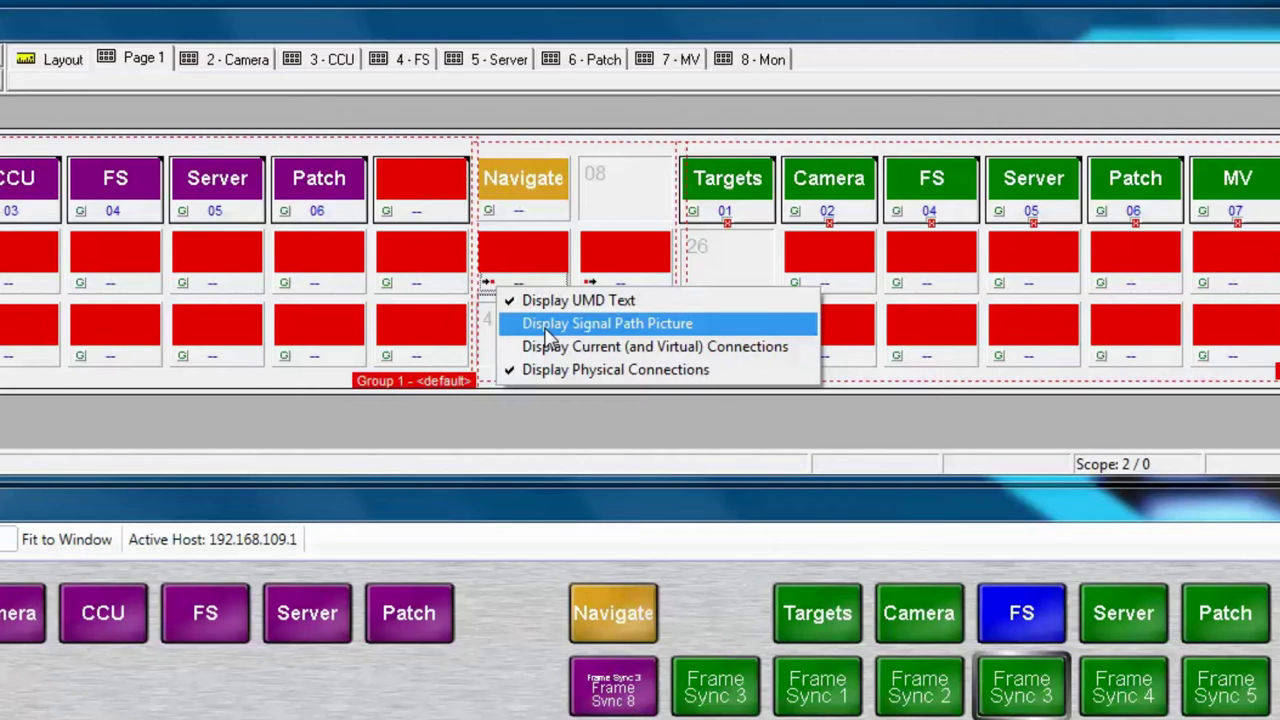
left_click(546, 325)
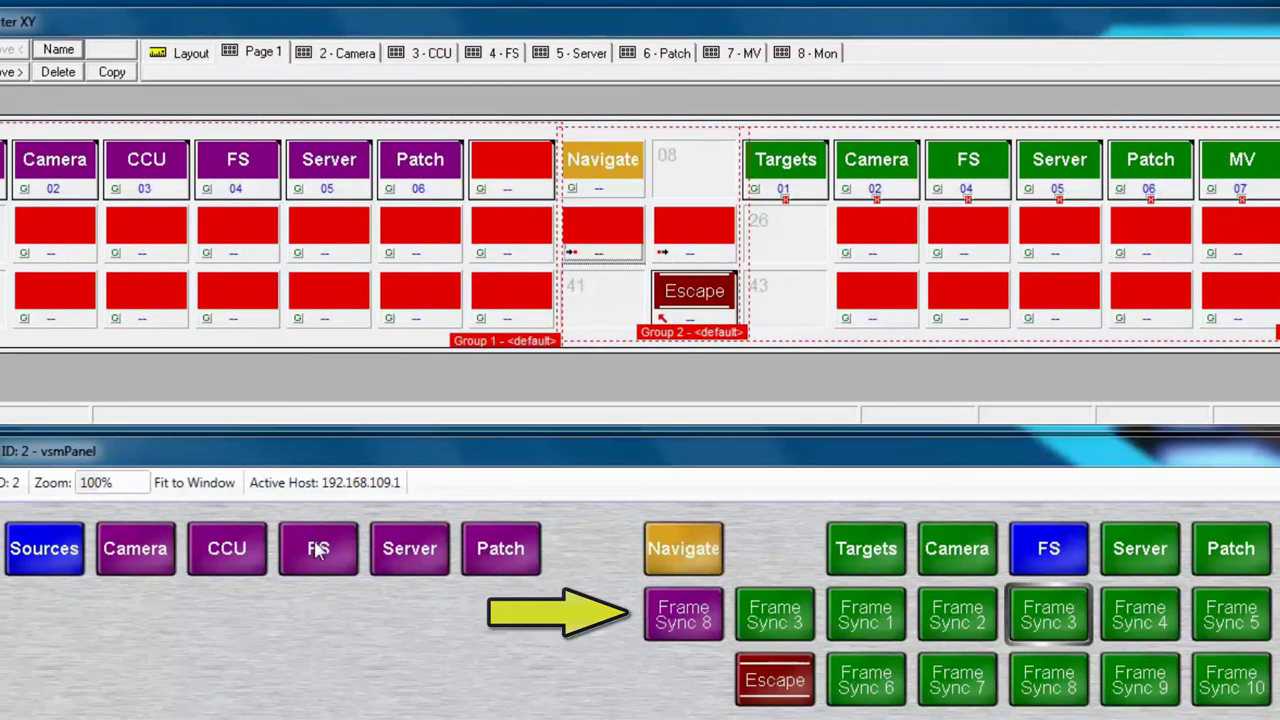
Step: Open the CCU source page and route CCU 1 through CCU 10 in turn to Frame Sync 3, ending back on CCU 1
left_click(230, 565)
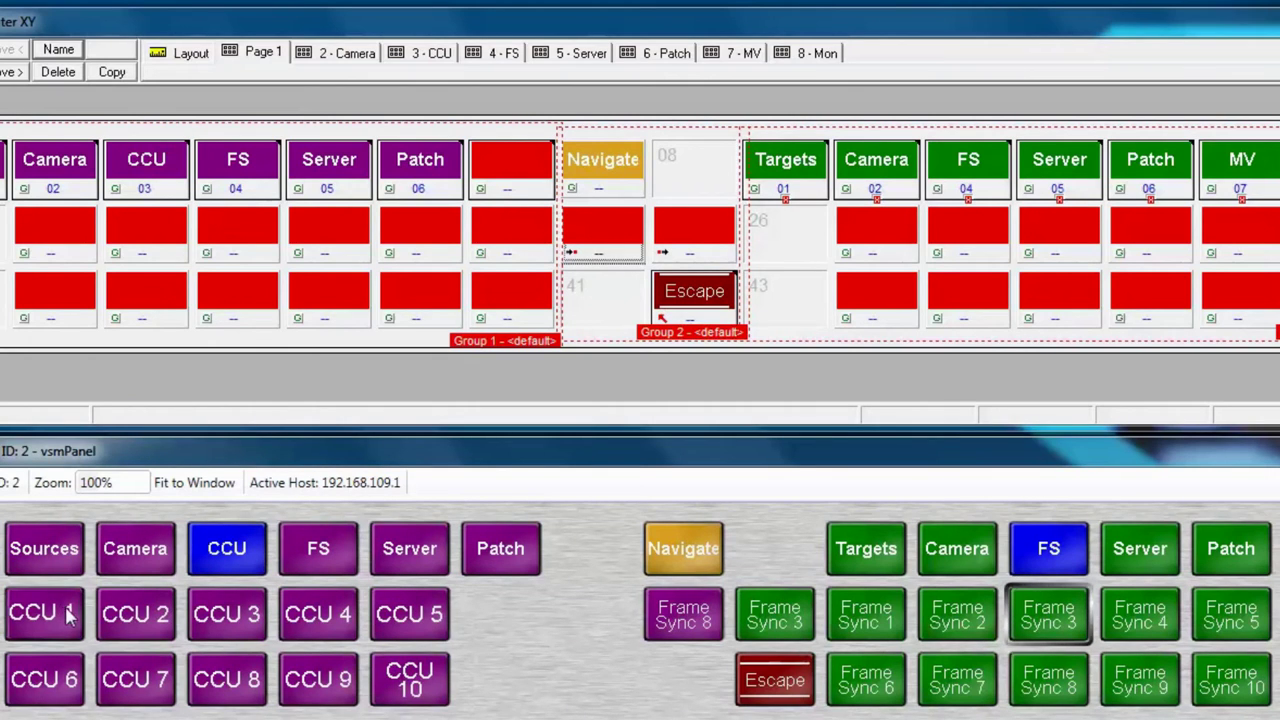
left_click(50, 615)
left_click(135, 615)
left_click(226, 615)
left_click(330, 616)
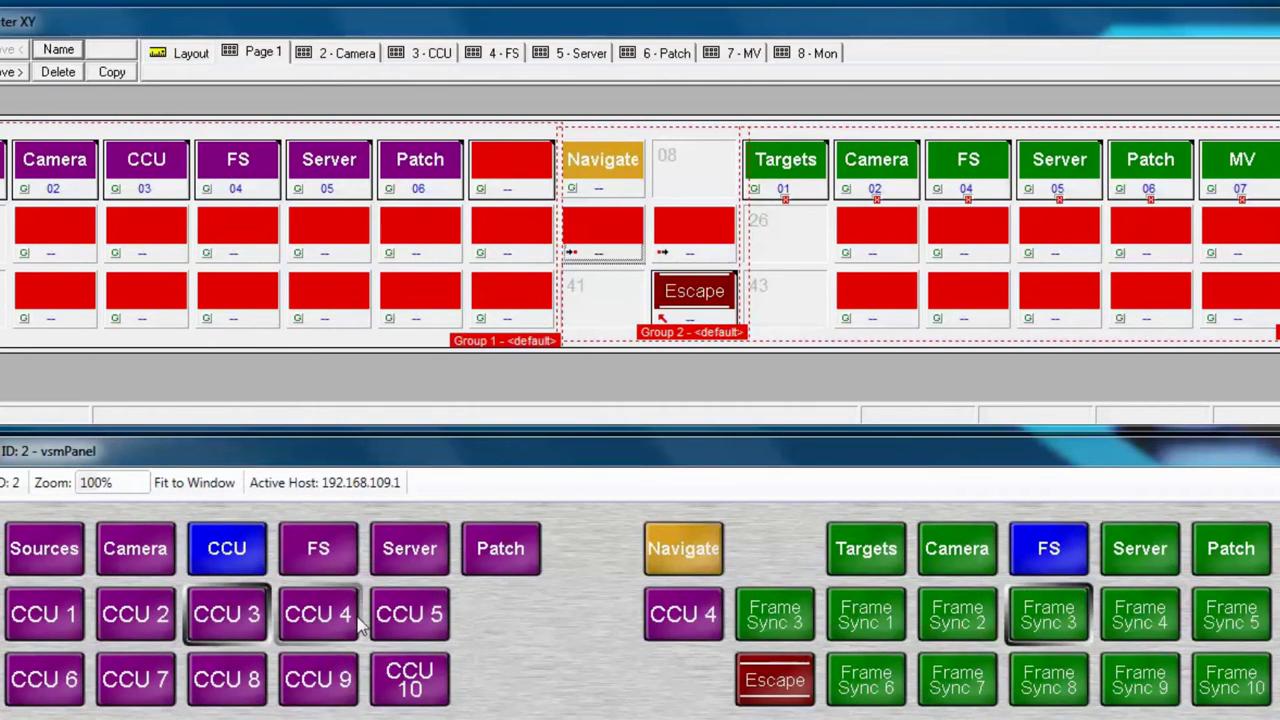
left_click(409, 614)
left_click(44, 679)
left_click(135, 679)
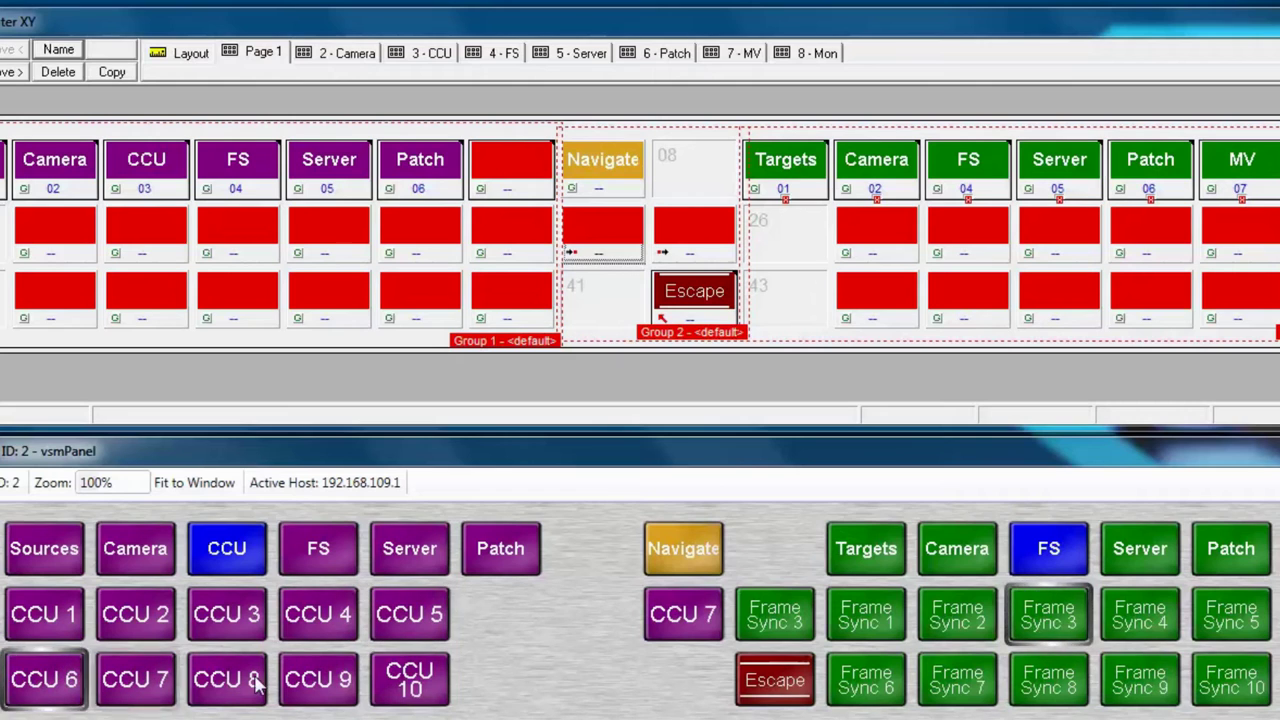
left_click(240, 679)
left_click(318, 679)
left_click(409, 679)
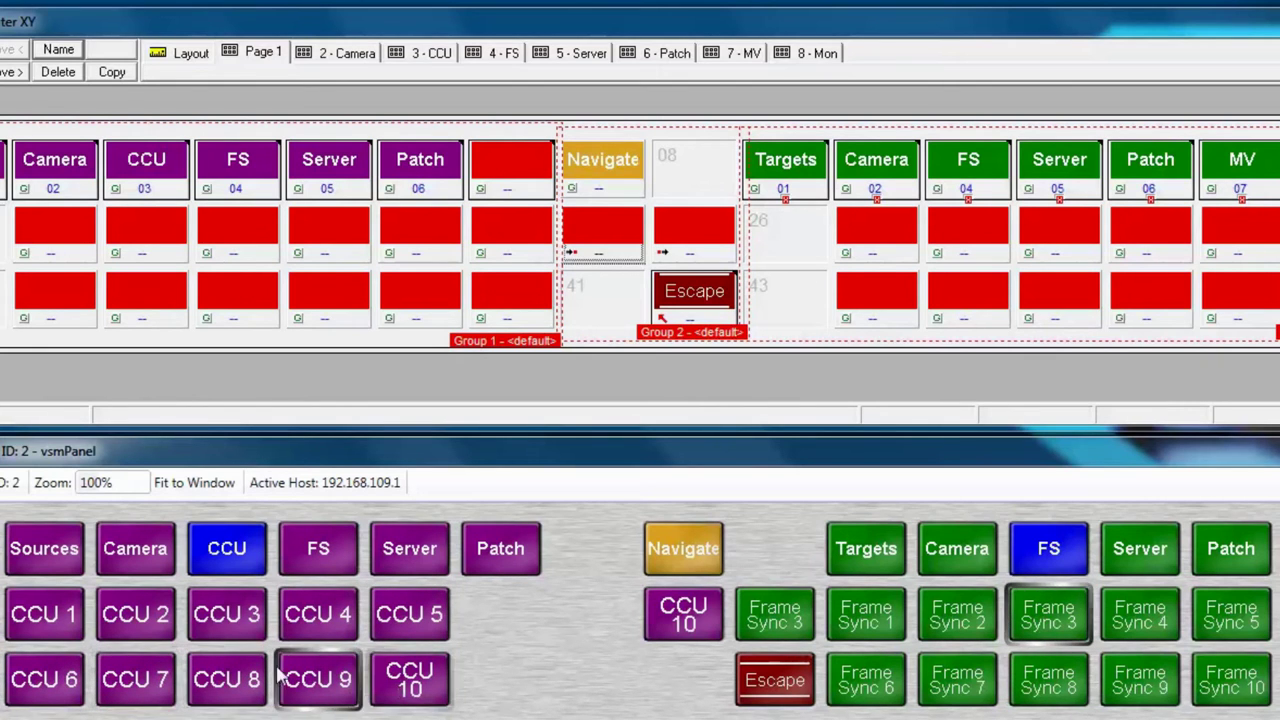
left_click(20, 617)
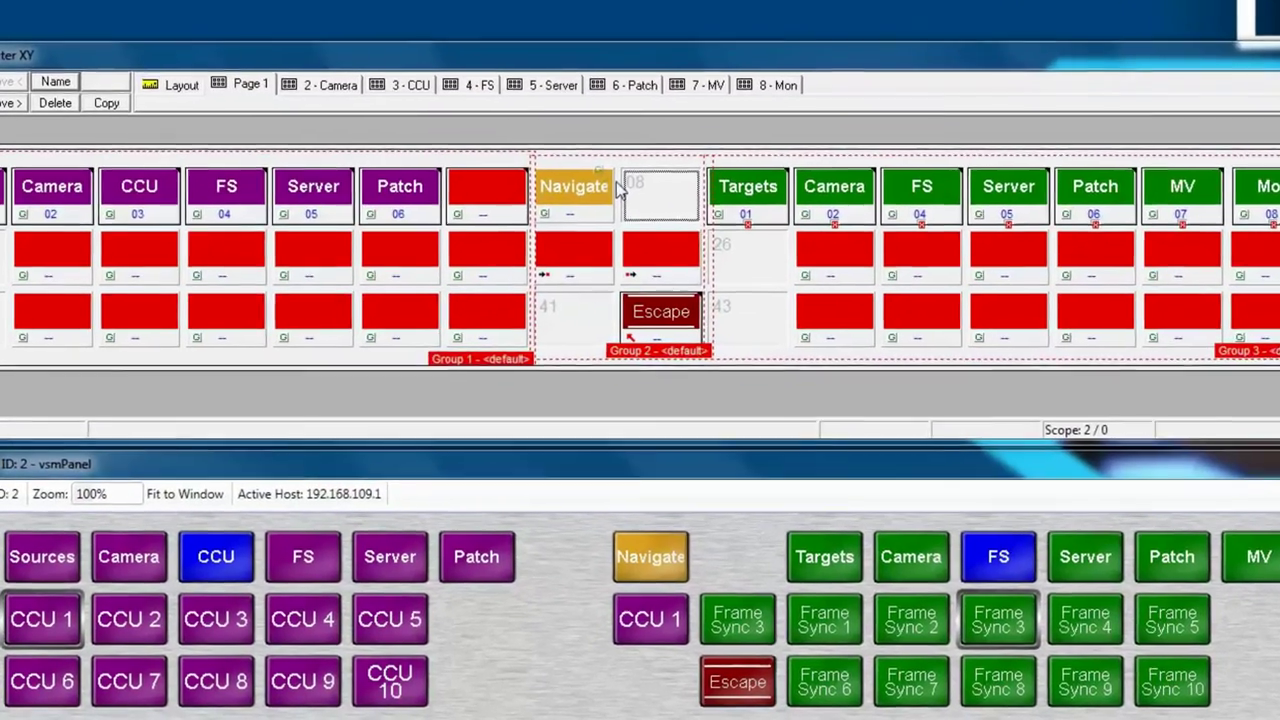
Step: Add a button in slot 08 beside Navigate and replace the Navigate button's 64x32 image with the two text lines Conn. and Source
left_click(562, 272)
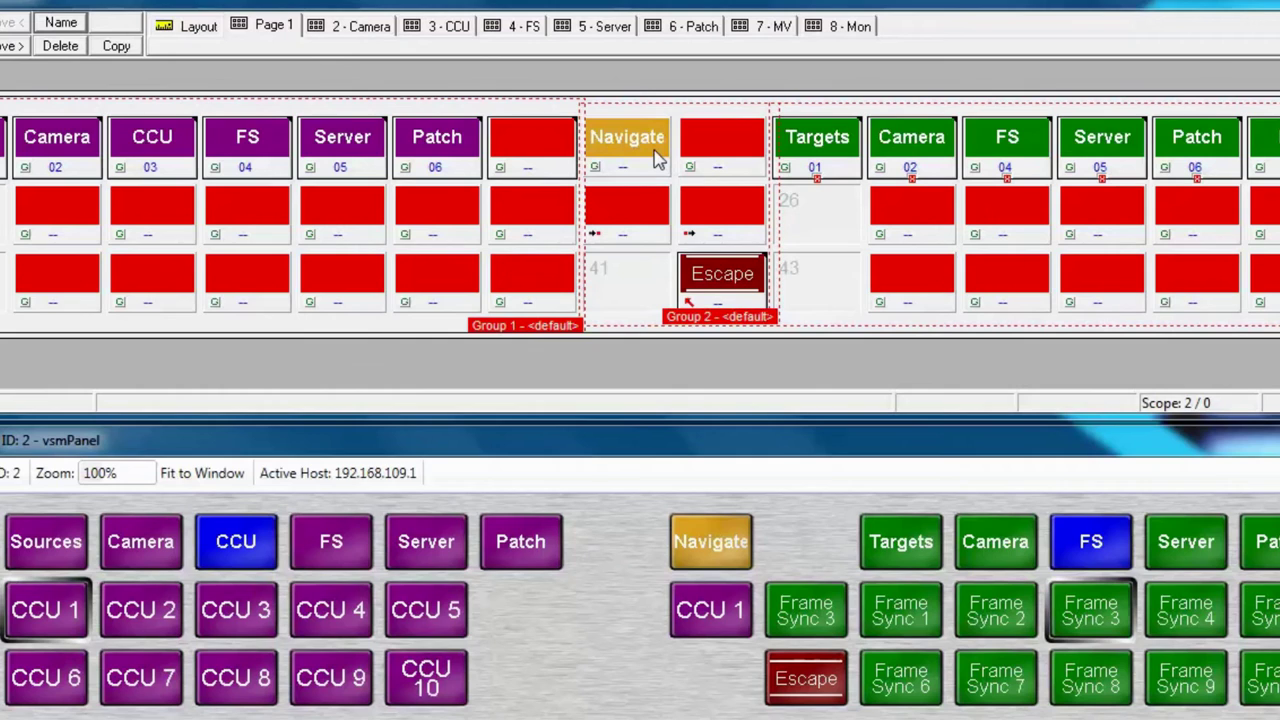
right_click(657, 158)
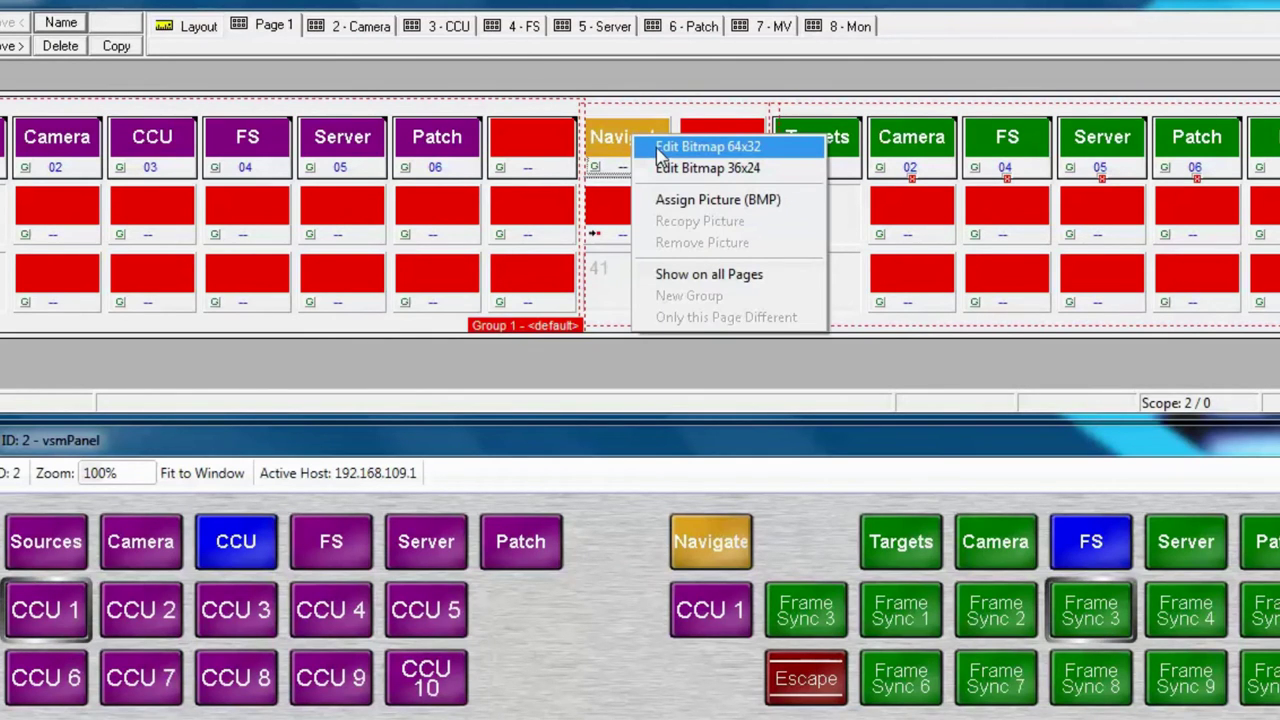
left_click(707, 147)
left_click(951, 118)
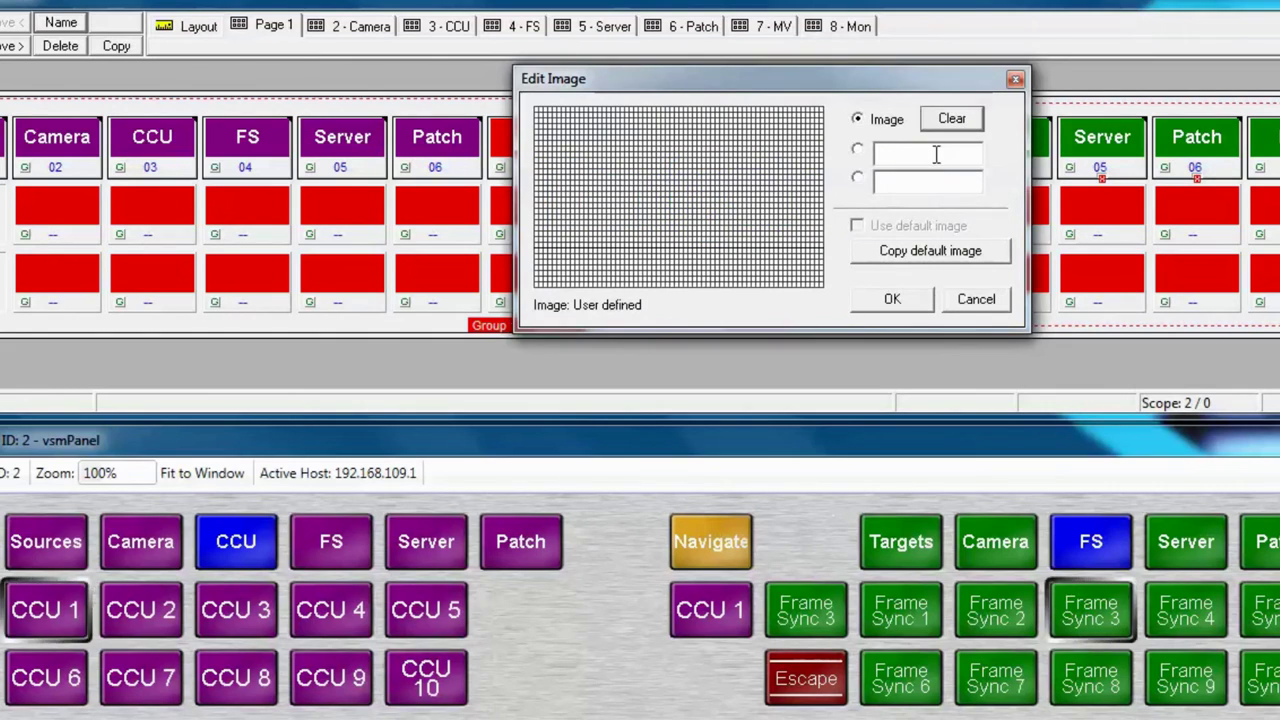
left_click(936, 154)
type("Conn")
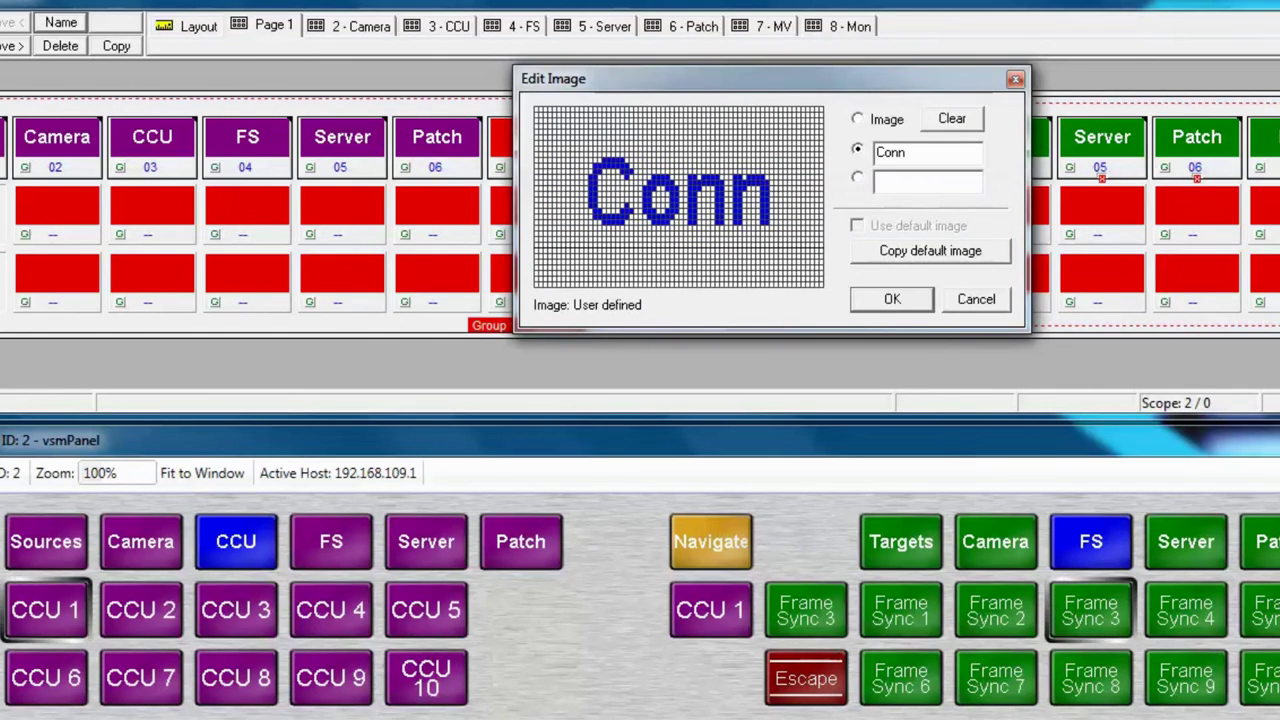
type(".")
left_click(928, 181)
type("Sou")
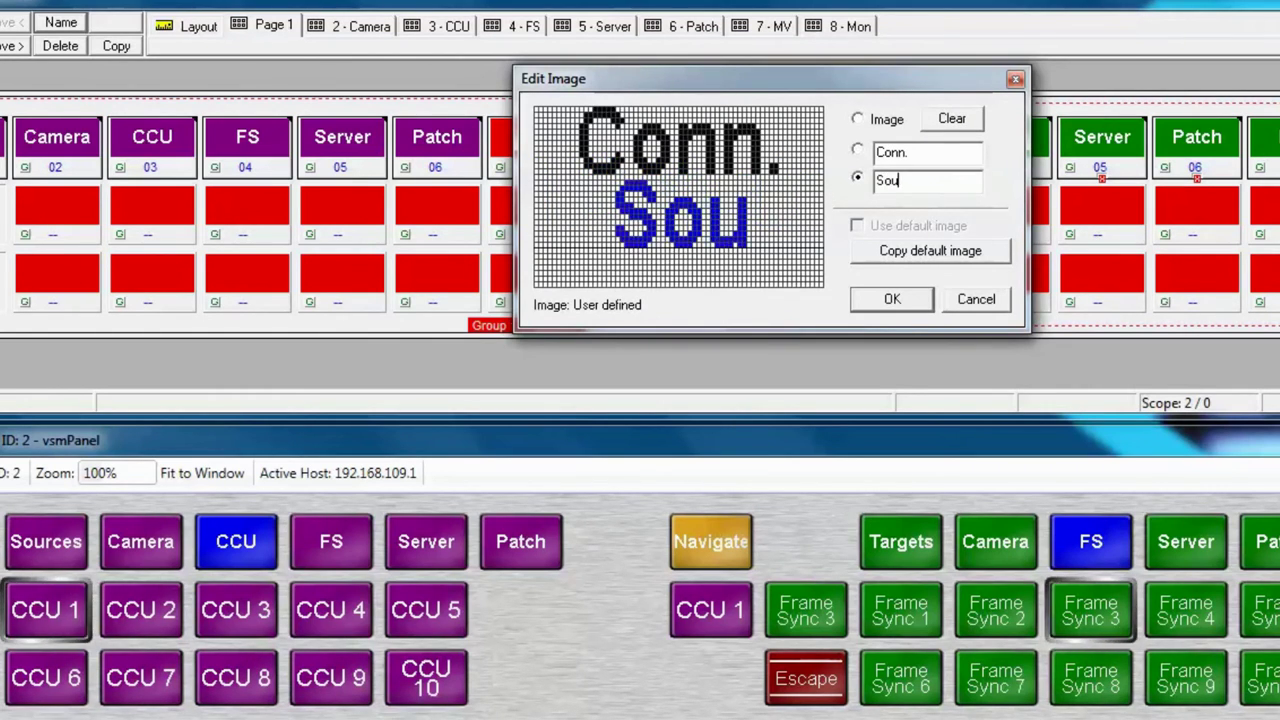
type("rce")
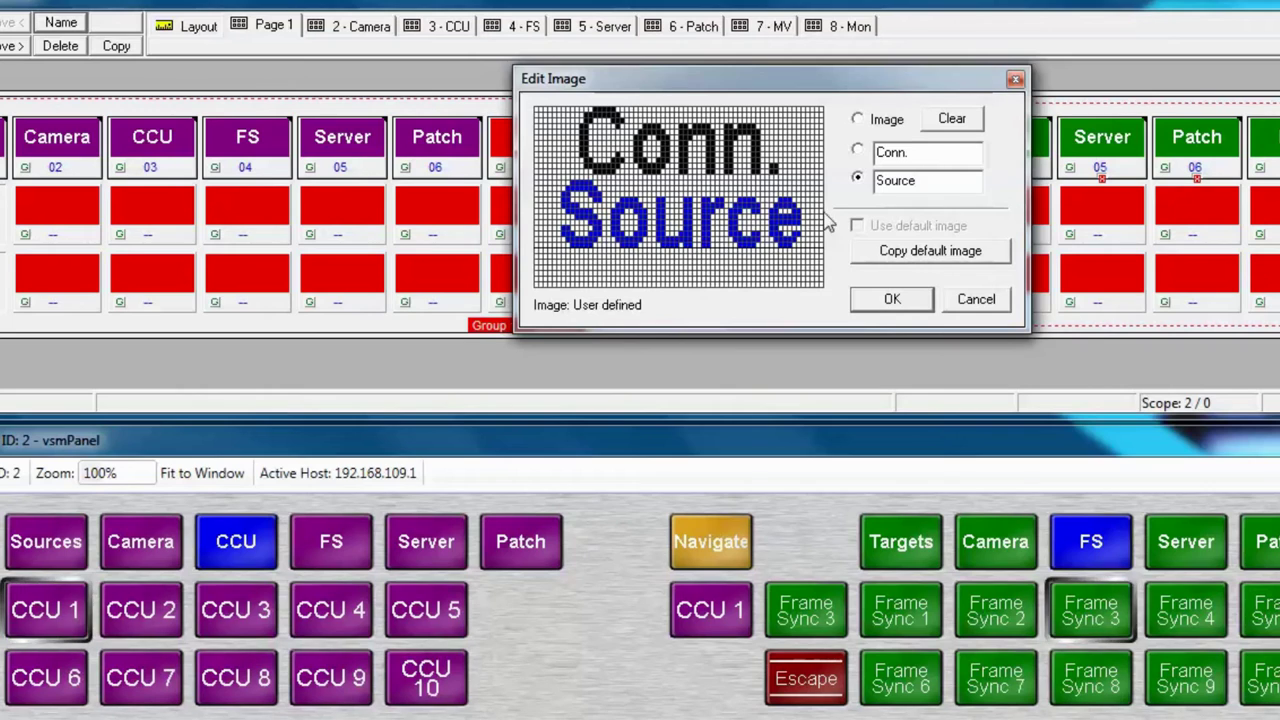
Step: Shift the Source text line down and left, draw a small down arrow after it, and apply the image
left_click_drag(749, 241, 720, 258)
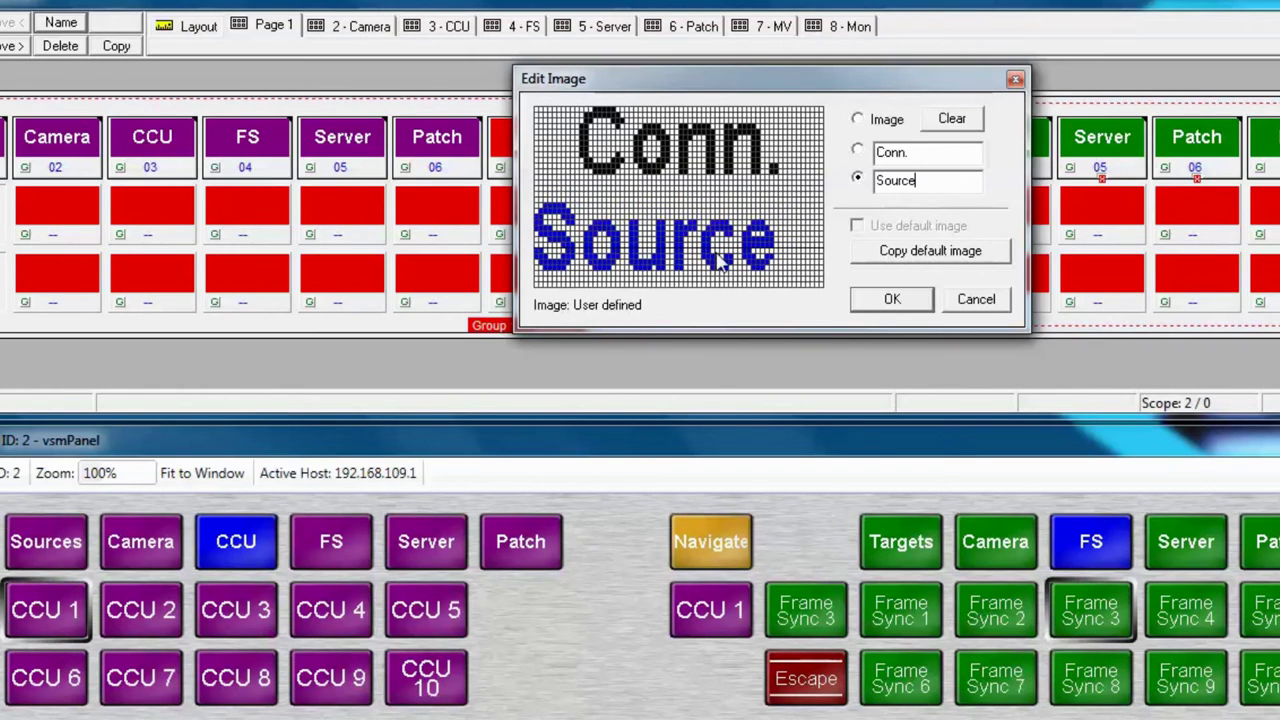
left_click_drag(720, 258, 719, 248)
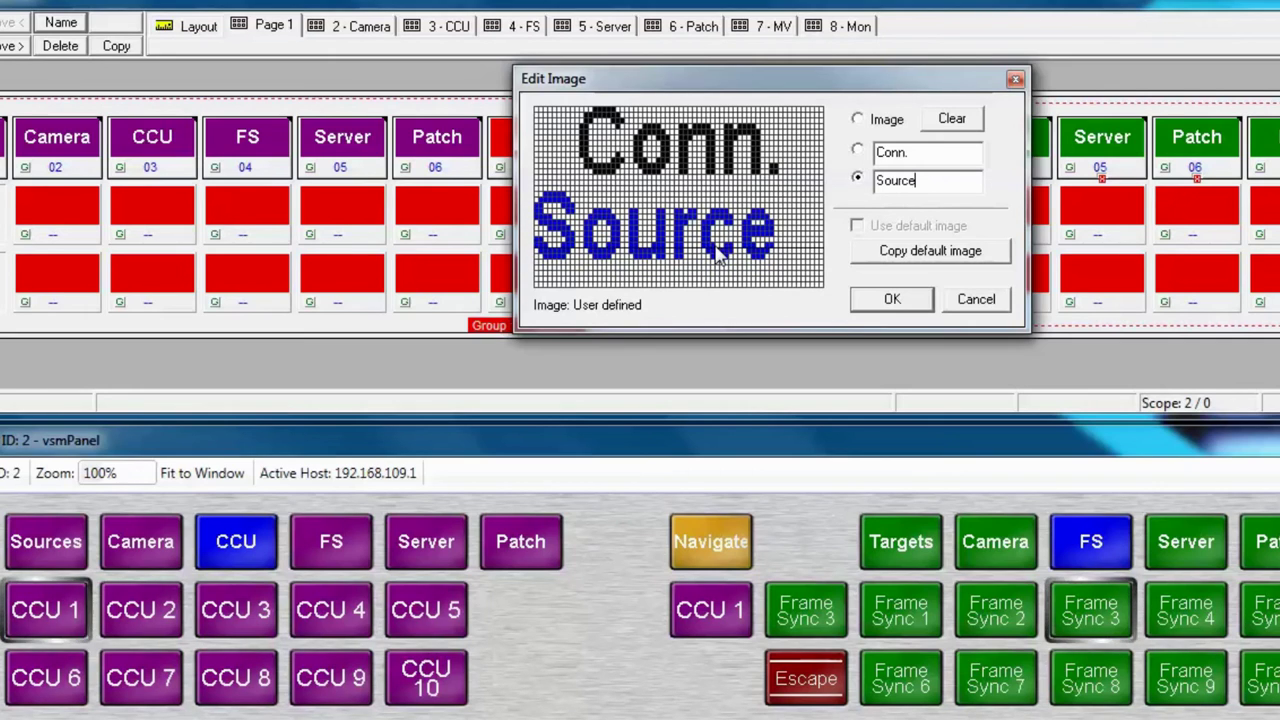
left_click(857, 120)
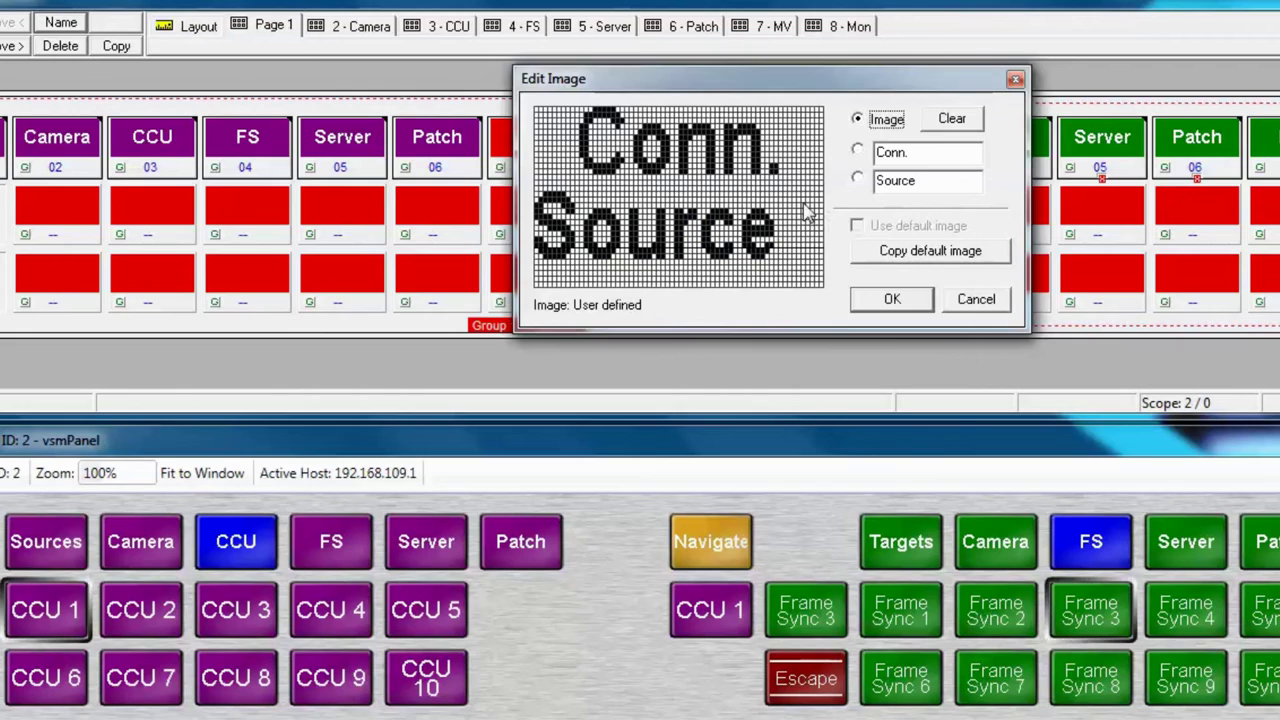
mouse_move(803, 208)
left_mouse_down()
mouse_move(803, 278)
mouse_move(820, 275)
left_mouse_up()
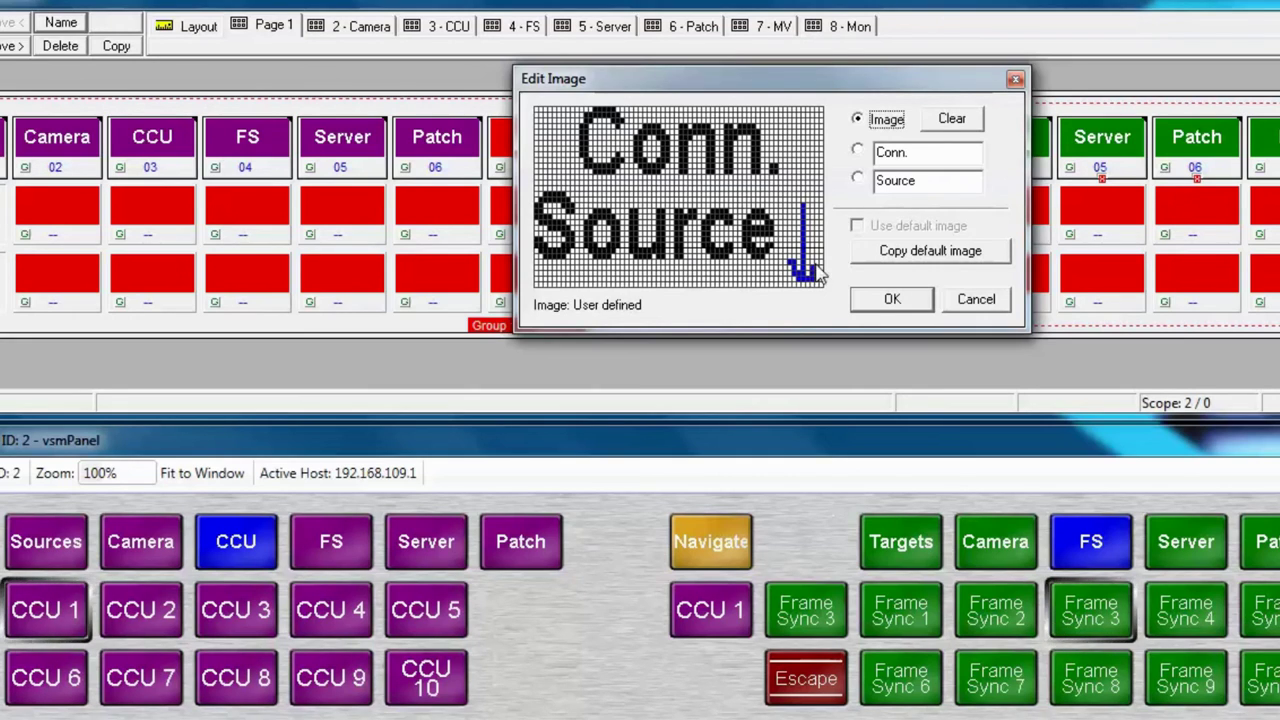
left_click(888, 301)
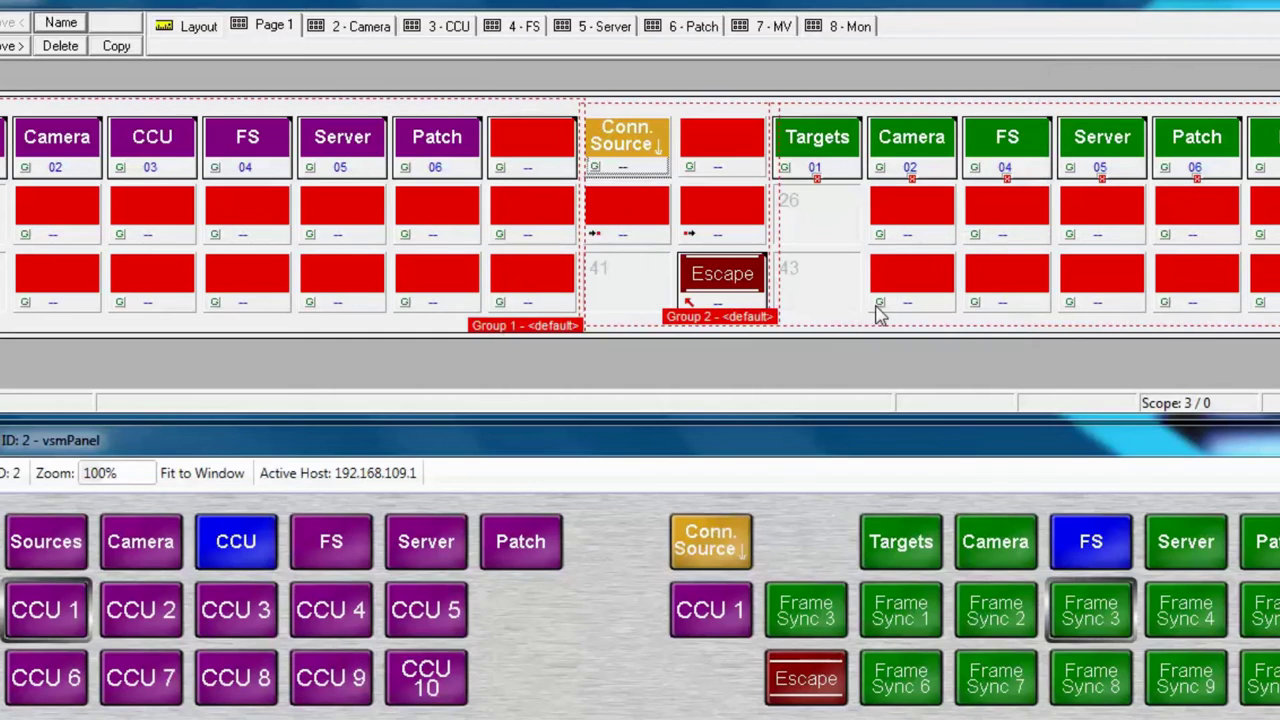
Step: Label the new slot 08 button's image with the two text lines Select. and Target
right_click(717, 150)
left_click(733, 156)
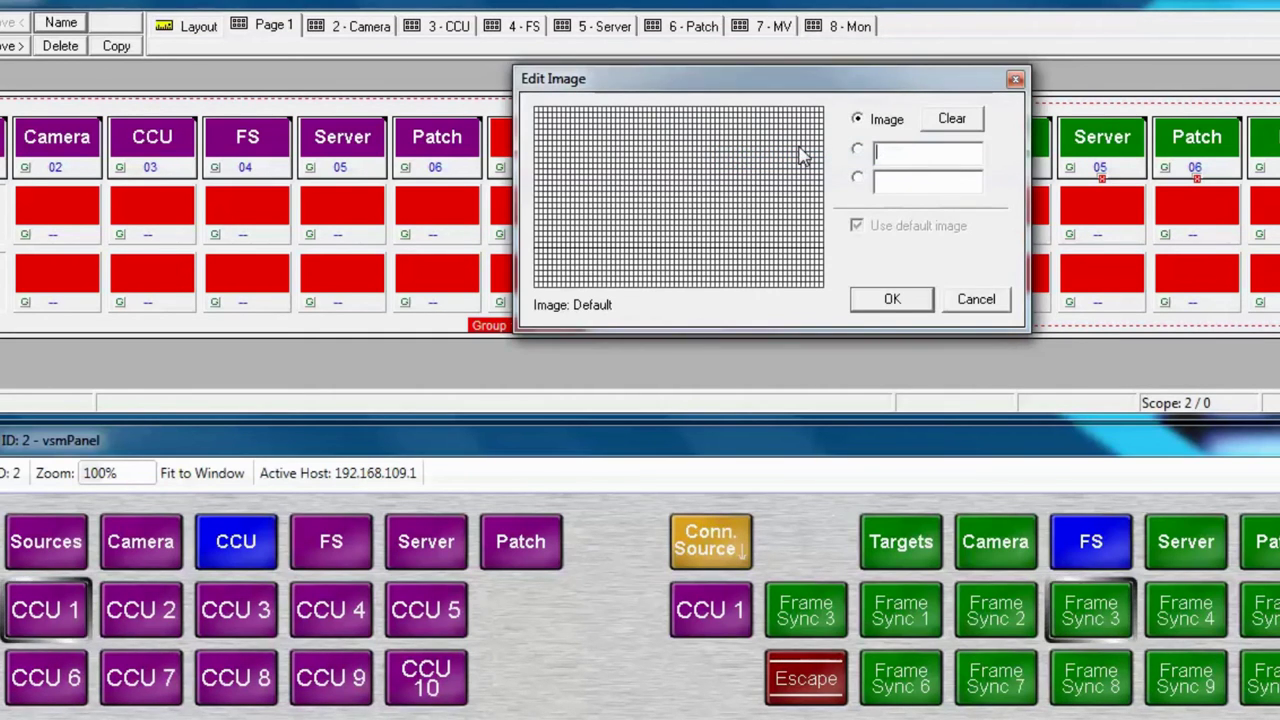
type("Select")
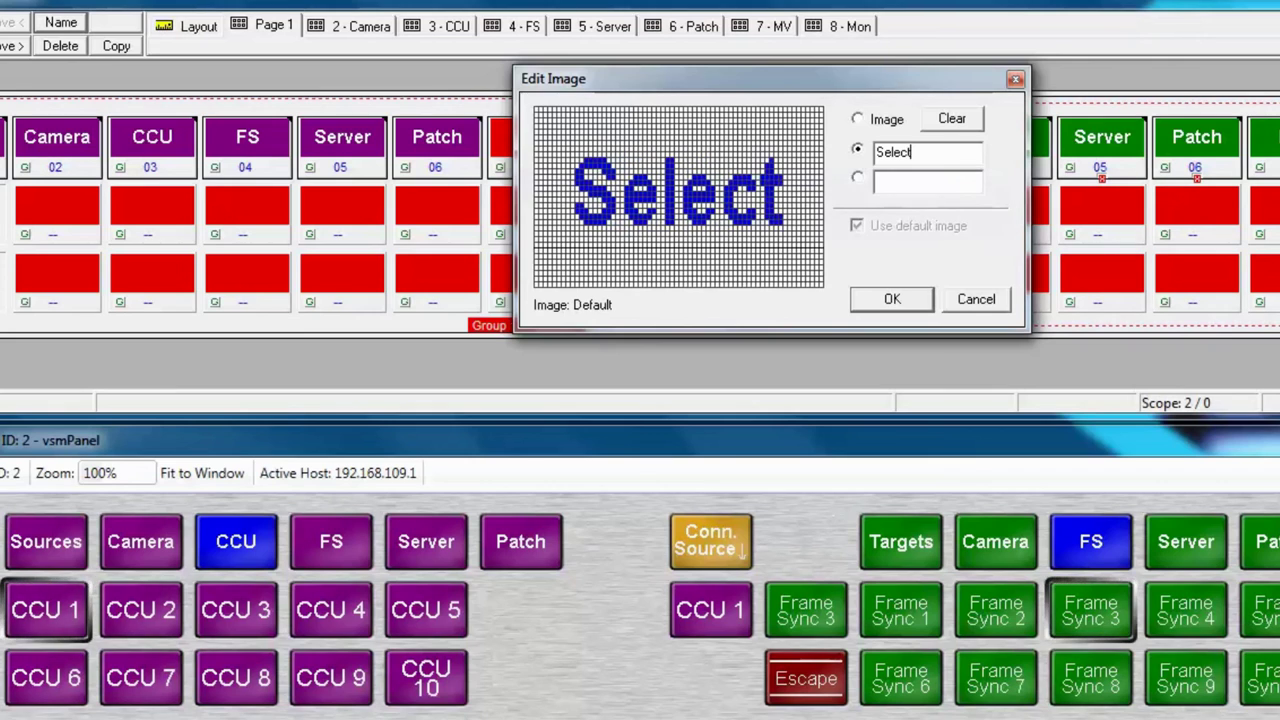
type(".")
key("Tab")
type("Target")
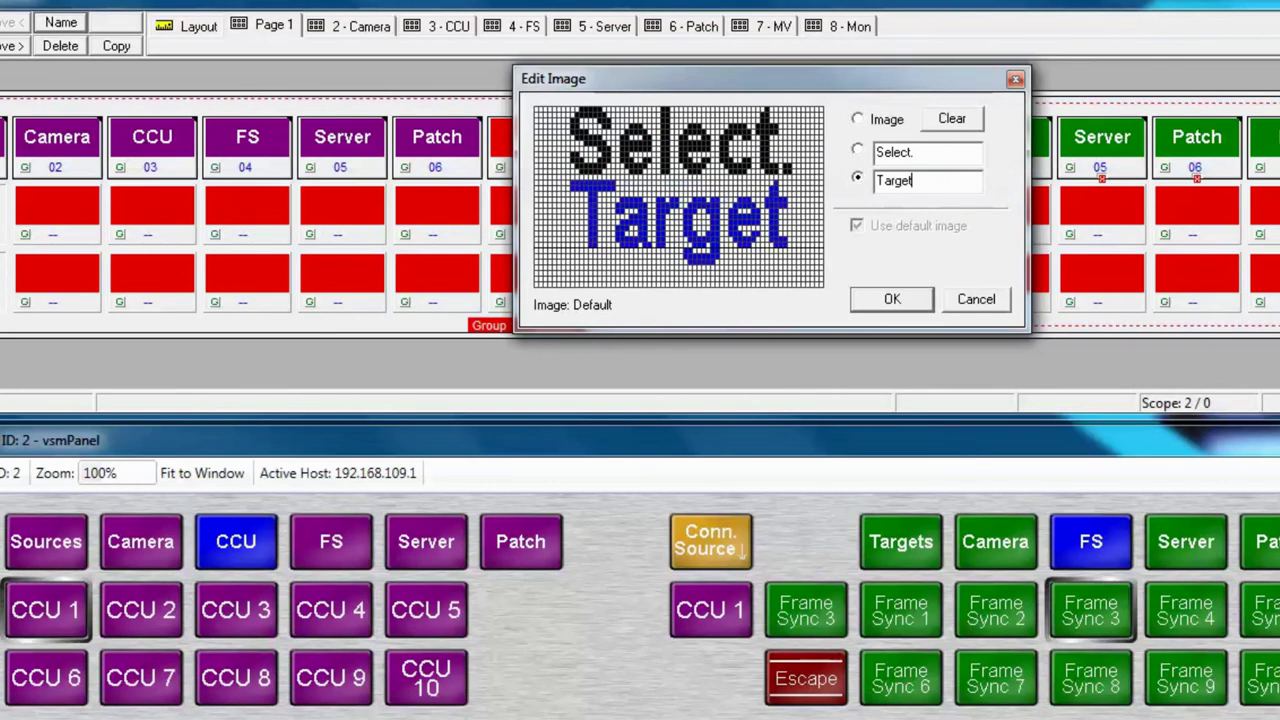
Step: Shift both text lines of the Select. Target image down and left, draw a down arrow after Target, and apply the image
left_click_drag(646, 226, 608, 250)
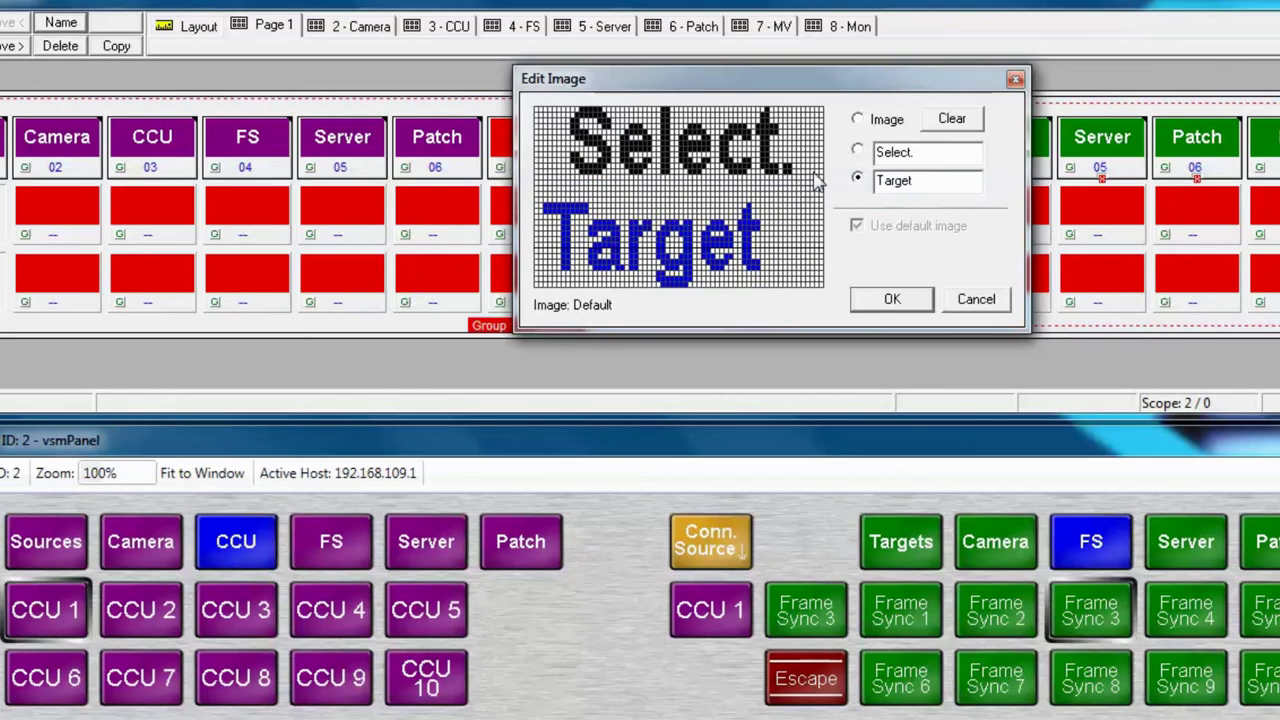
left_click(856, 150)
left_click_drag(785, 156, 767, 163)
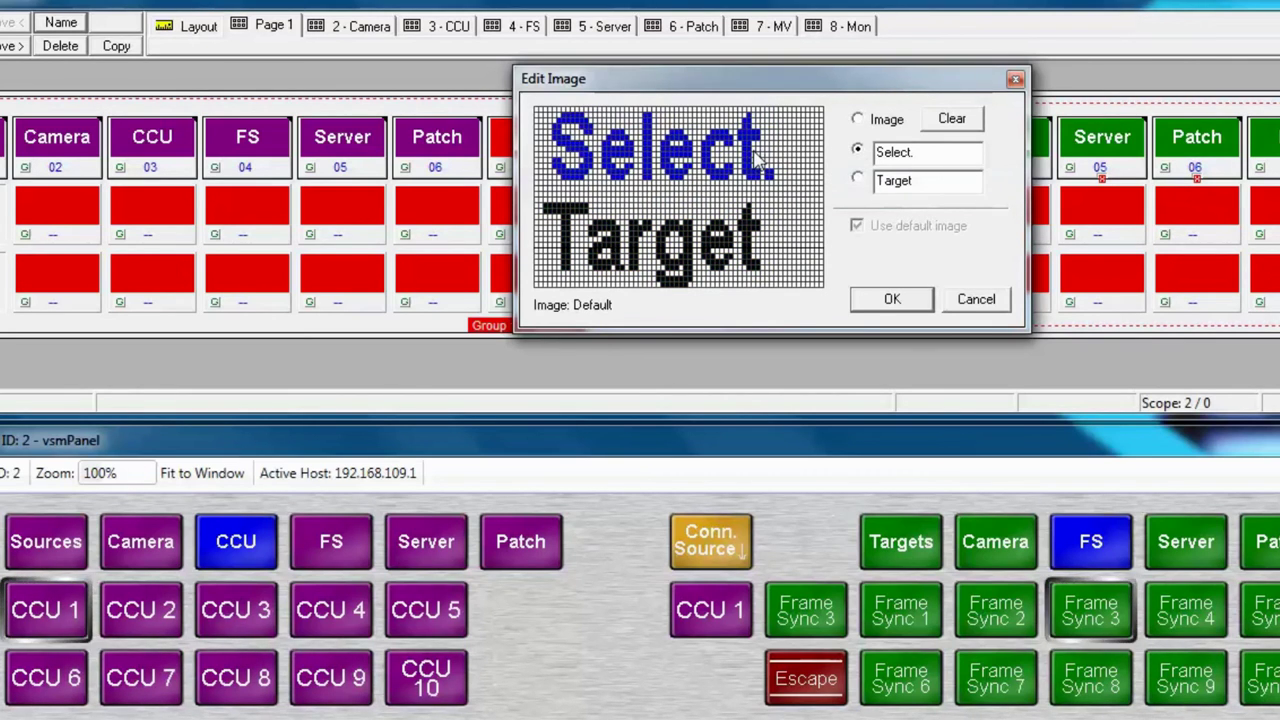
left_click(857, 119)
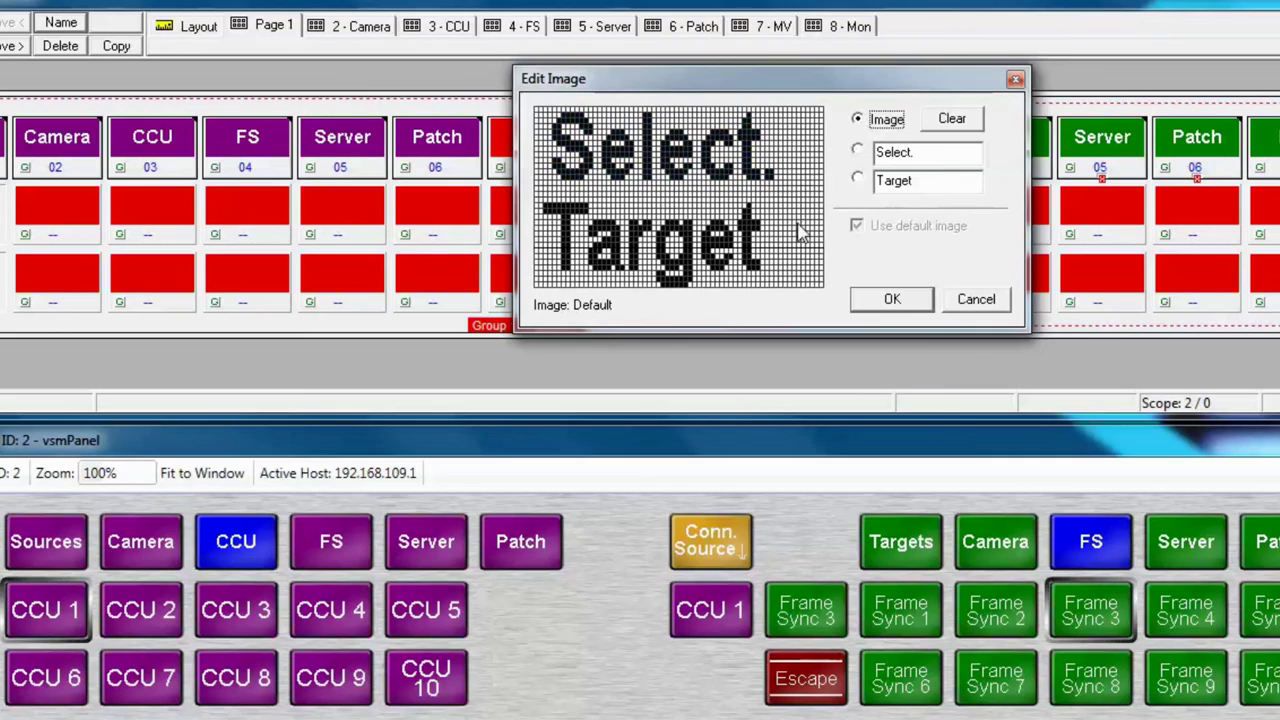
left_click_drag(797, 216, 801, 278)
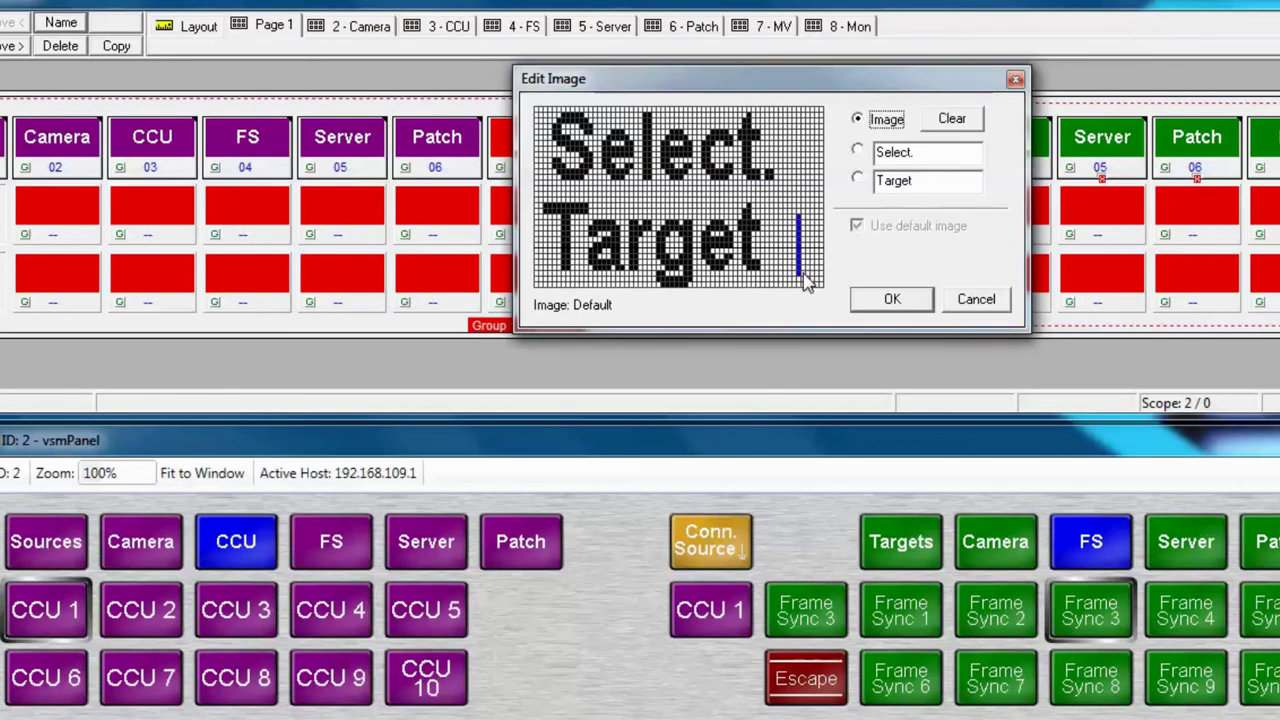
left_click(804, 274)
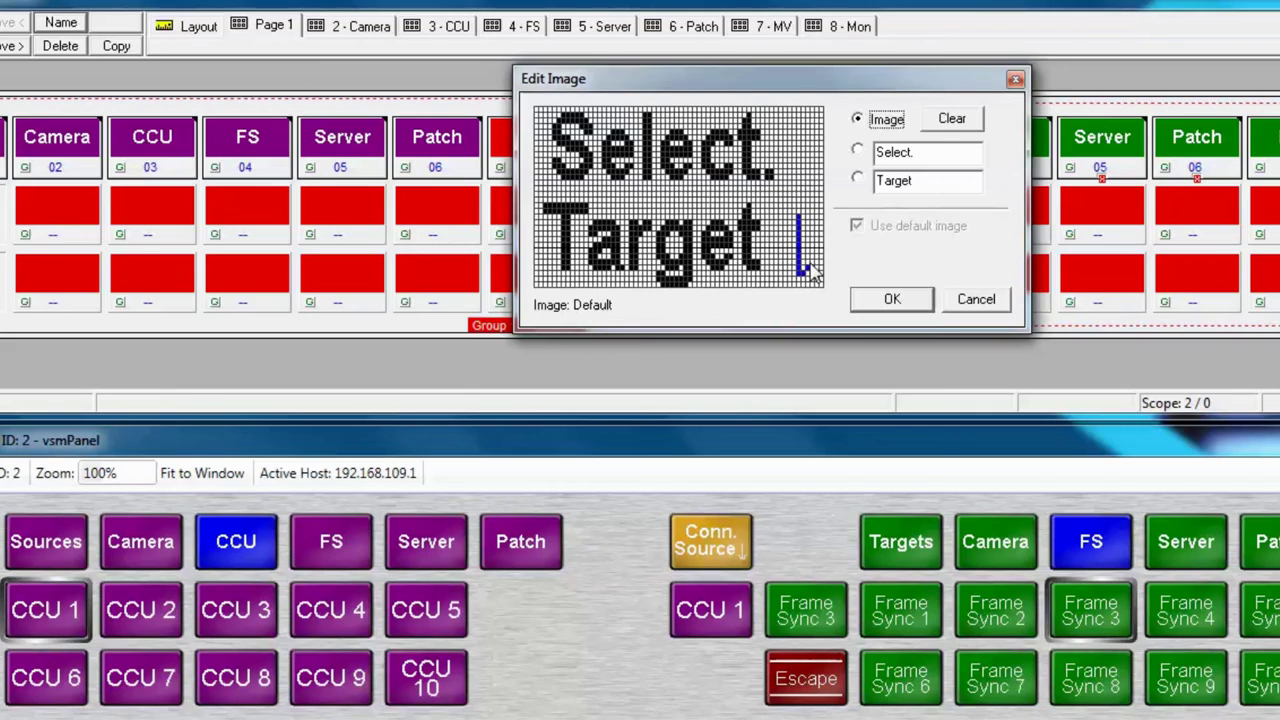
left_click_drag(820, 255, 798, 276)
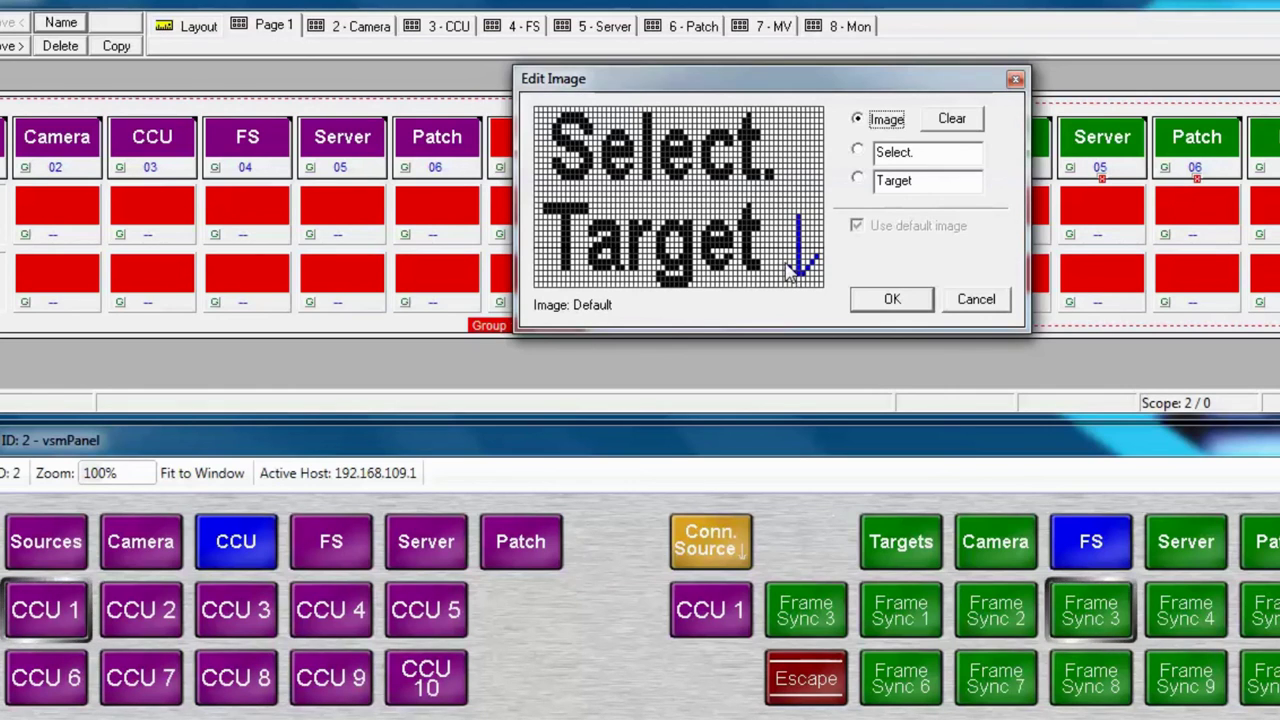
left_click(906, 303)
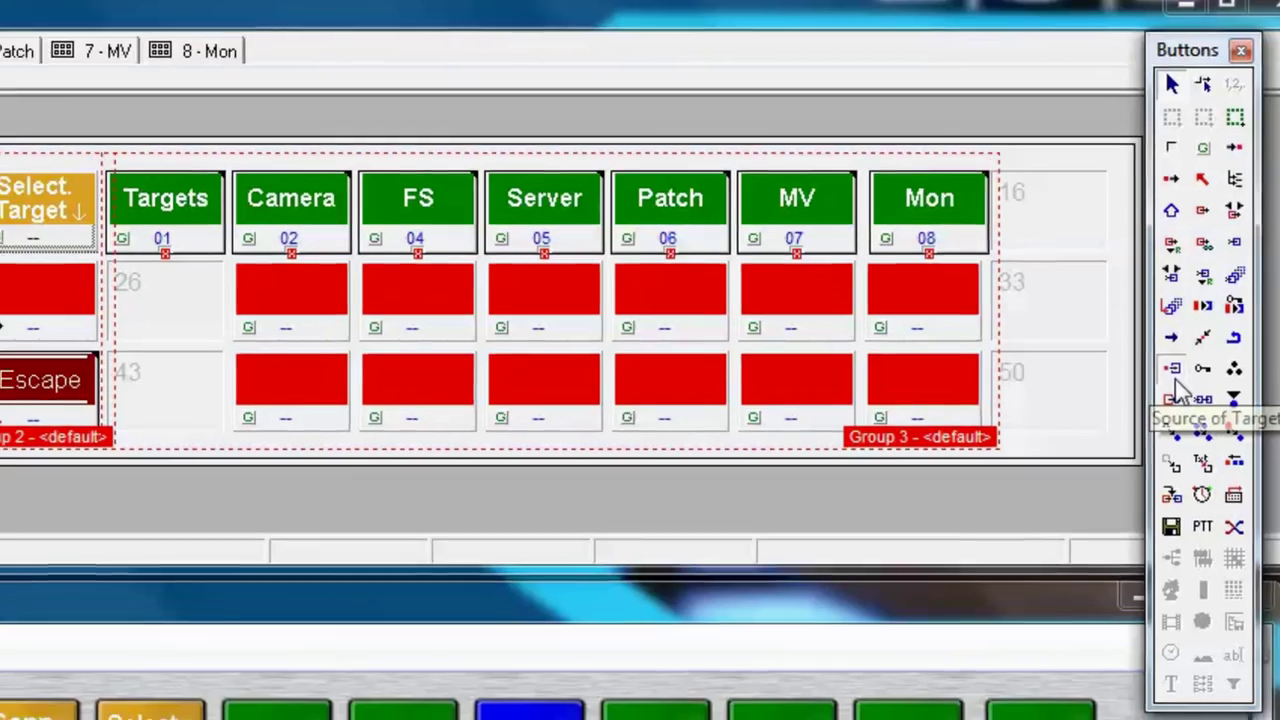
Step: Place a Source of Target button in empty slot 41 beside Escape and set it to Display Previous
left_click_drag(1166, 378, 7, 462)
mouse_move(470, 365)
left_mouse_down()
mouse_move(360, 310)
mouse_move(370, 317)
left_mouse_up()
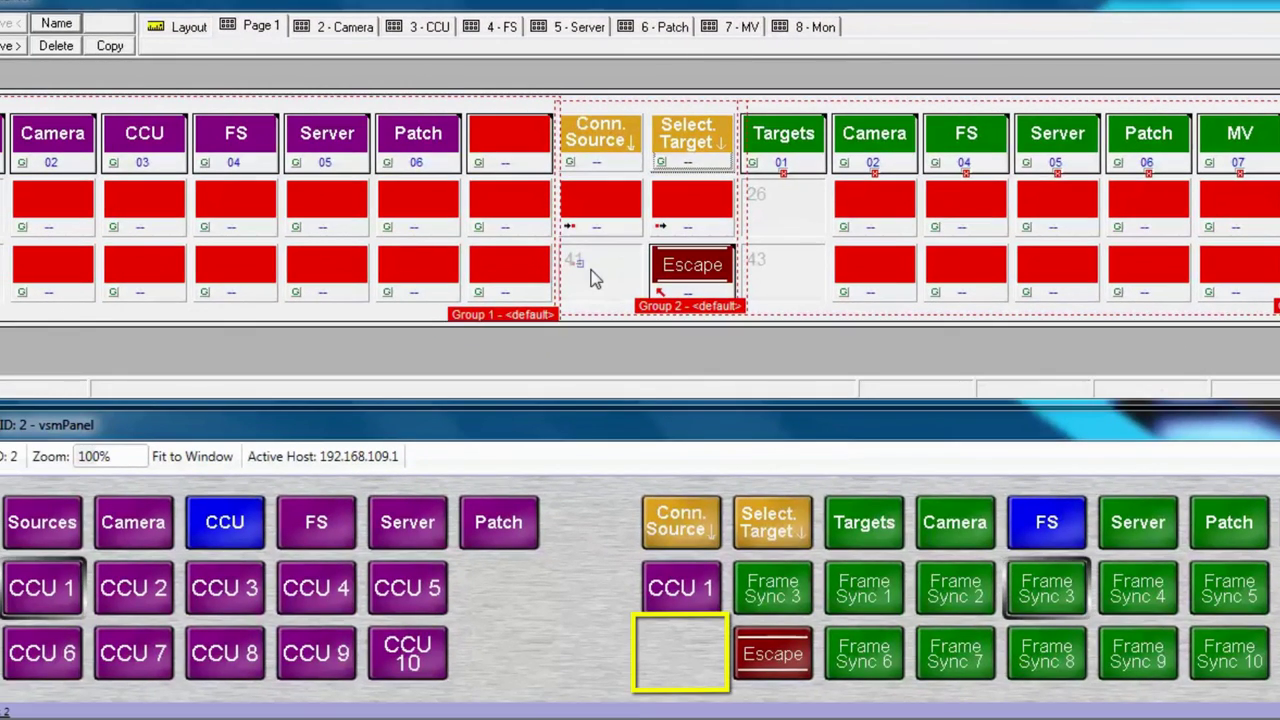
left_click_drag(593, 278, 594, 283)
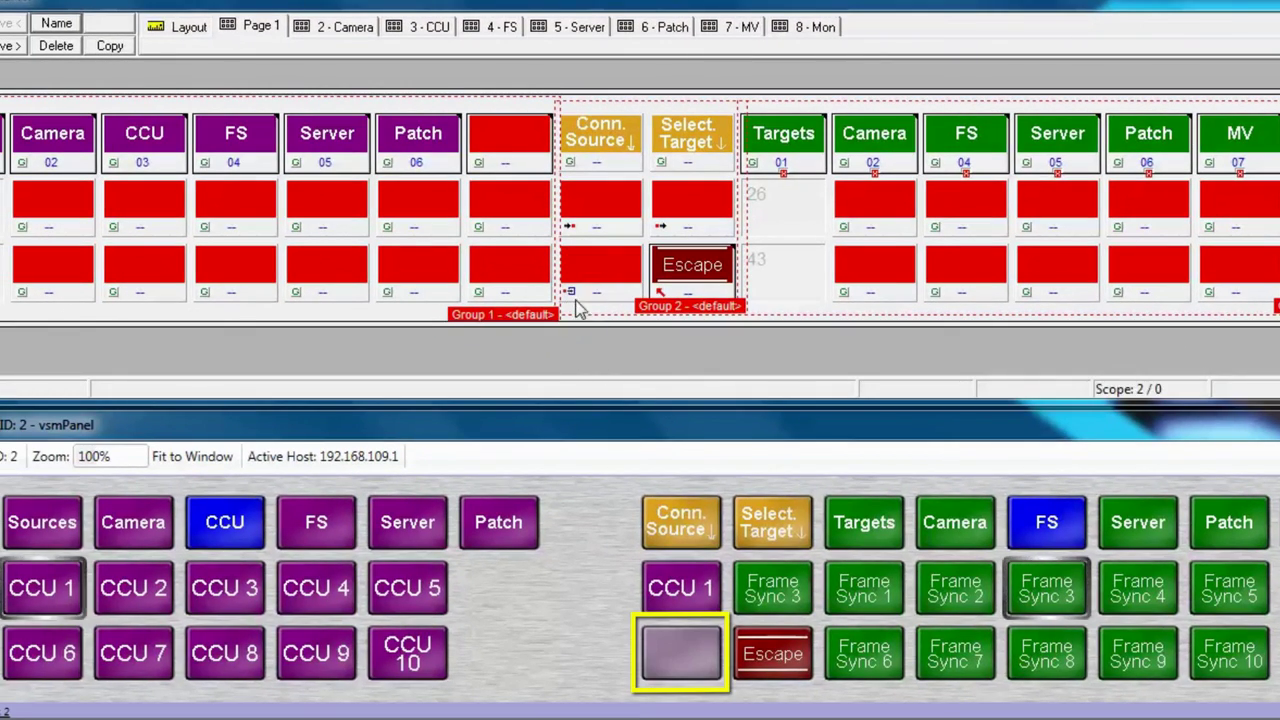
right_click(570, 292)
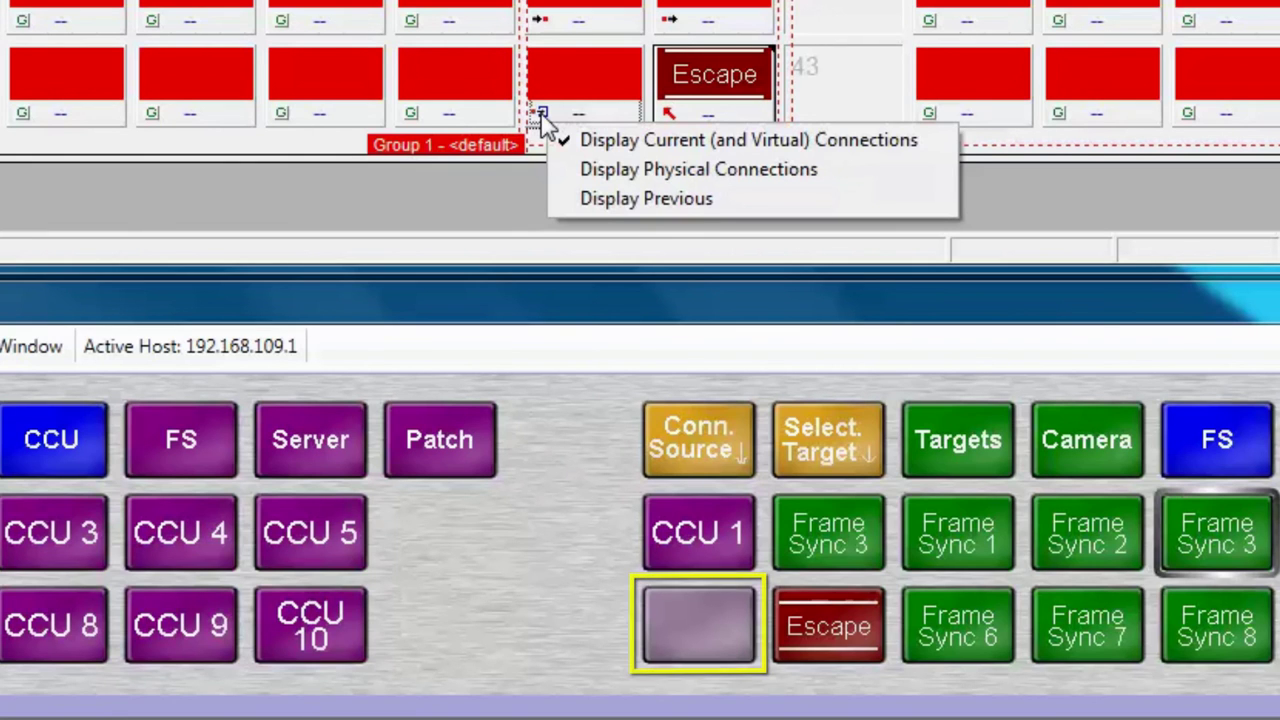
left_click(625, 197)
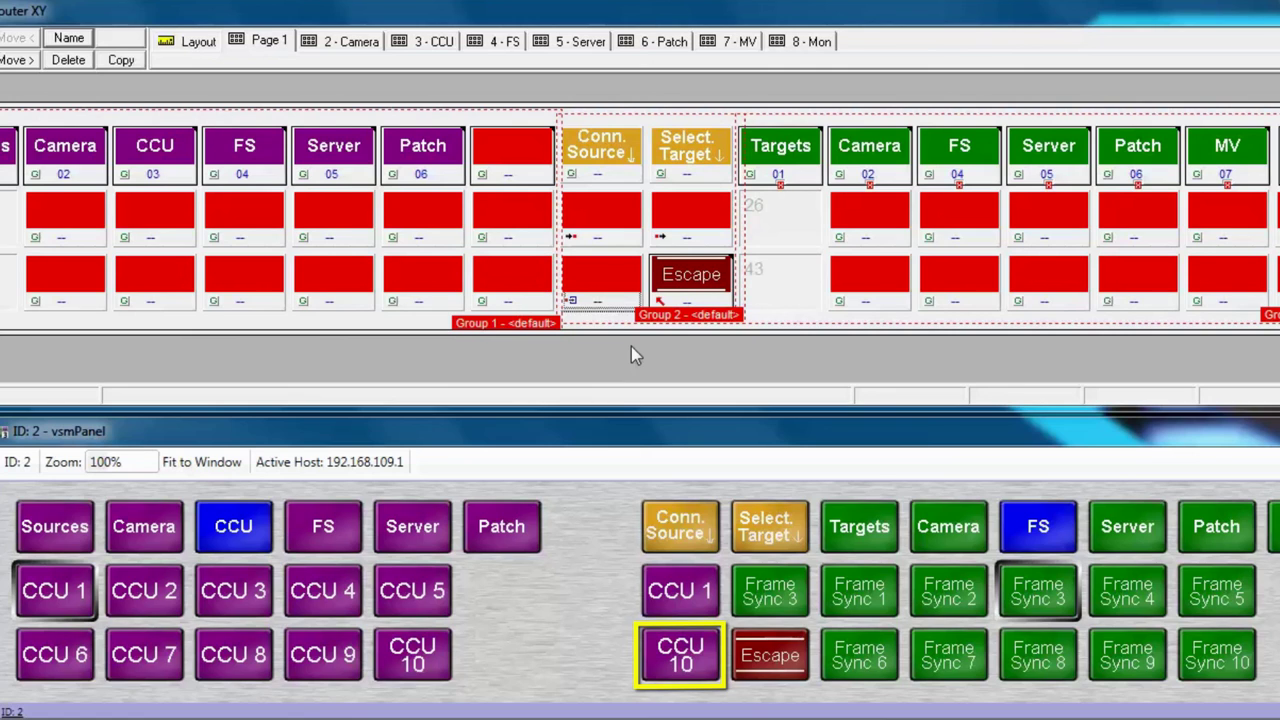
Step: Select Frame Sync 1 on the panel, then use the new previous-source button to swap its connected source and swap it back
left_click(872, 597)
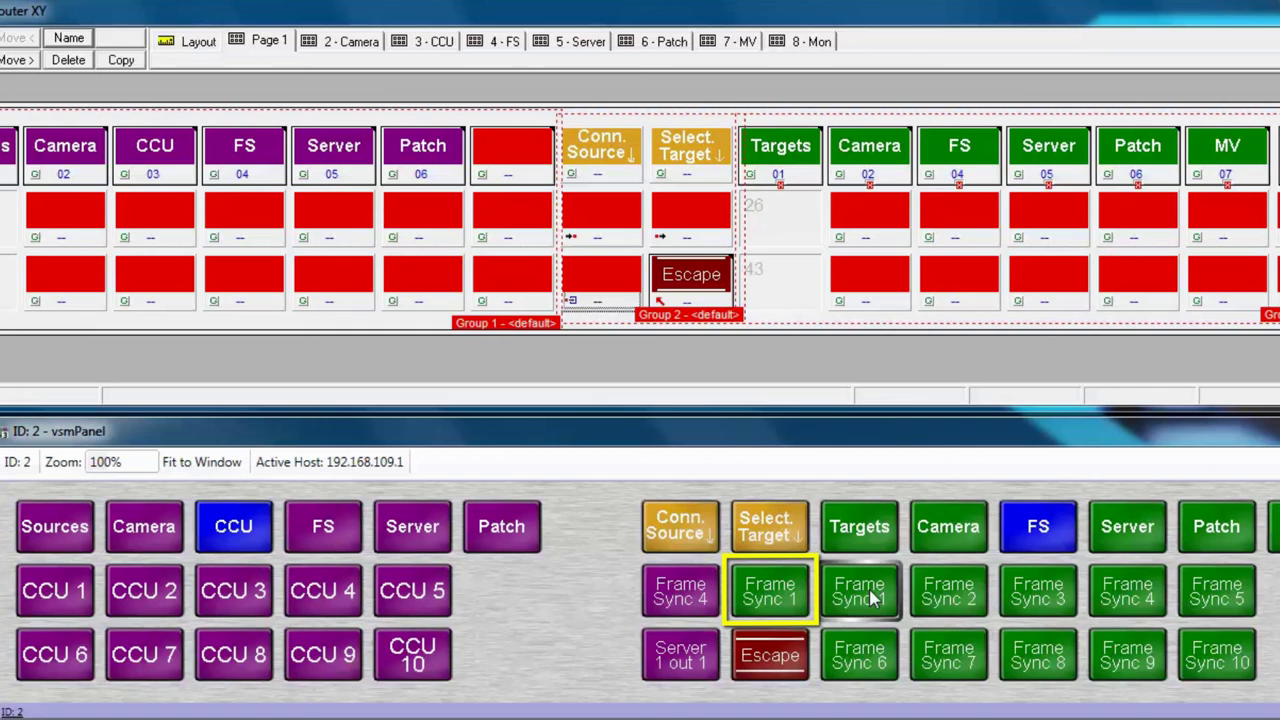
left_click(679, 612)
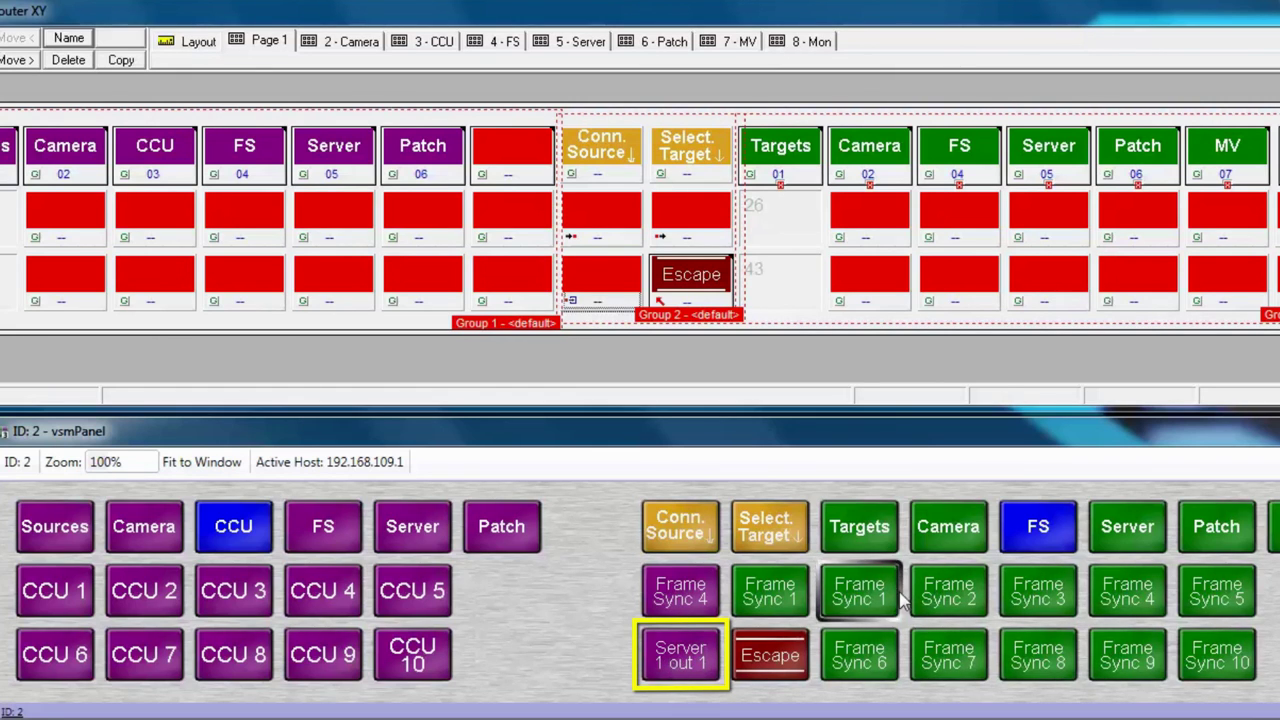
left_click(695, 663)
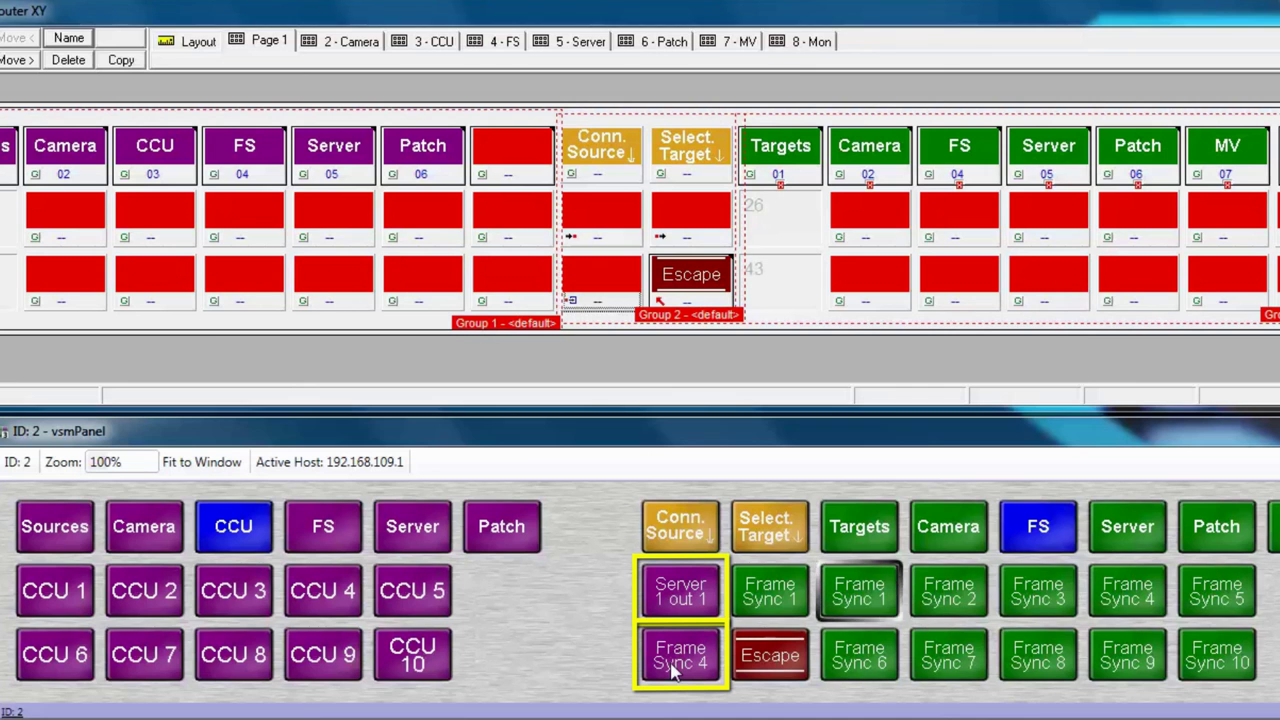
left_click(675, 673)
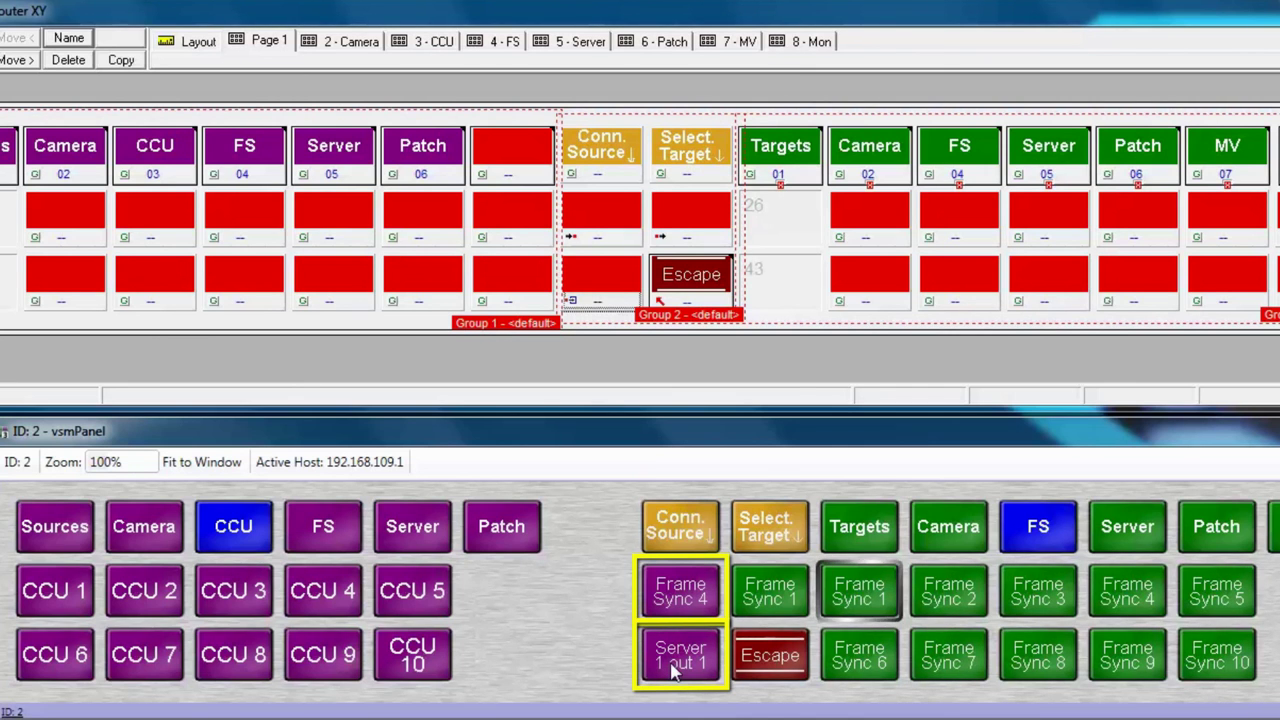